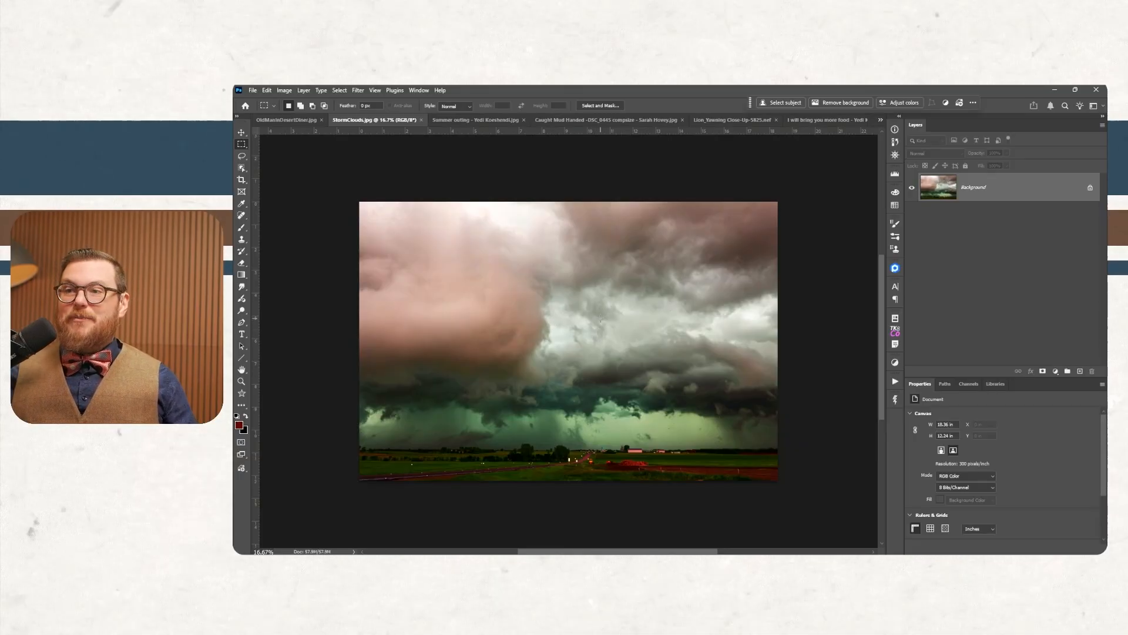
Duplicate the Background layer and create a Sky mask on the copy with the Camera Raw Filter
{"action": "key", "text": "ctrl+j"}
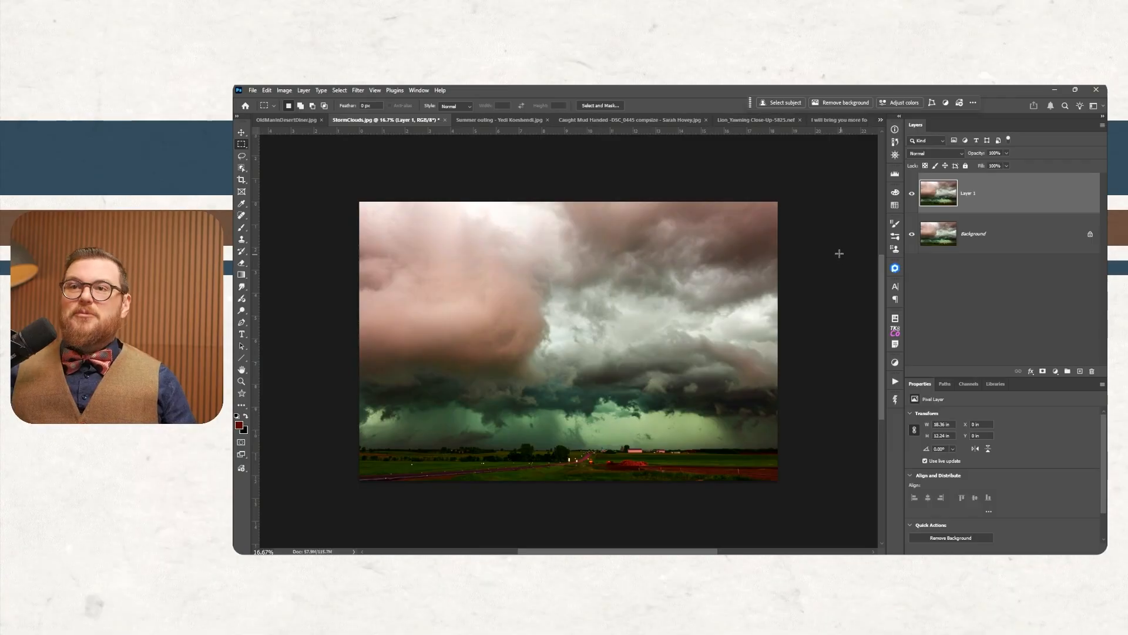
{"action": "left_click", "coordinate": [357, 92]}
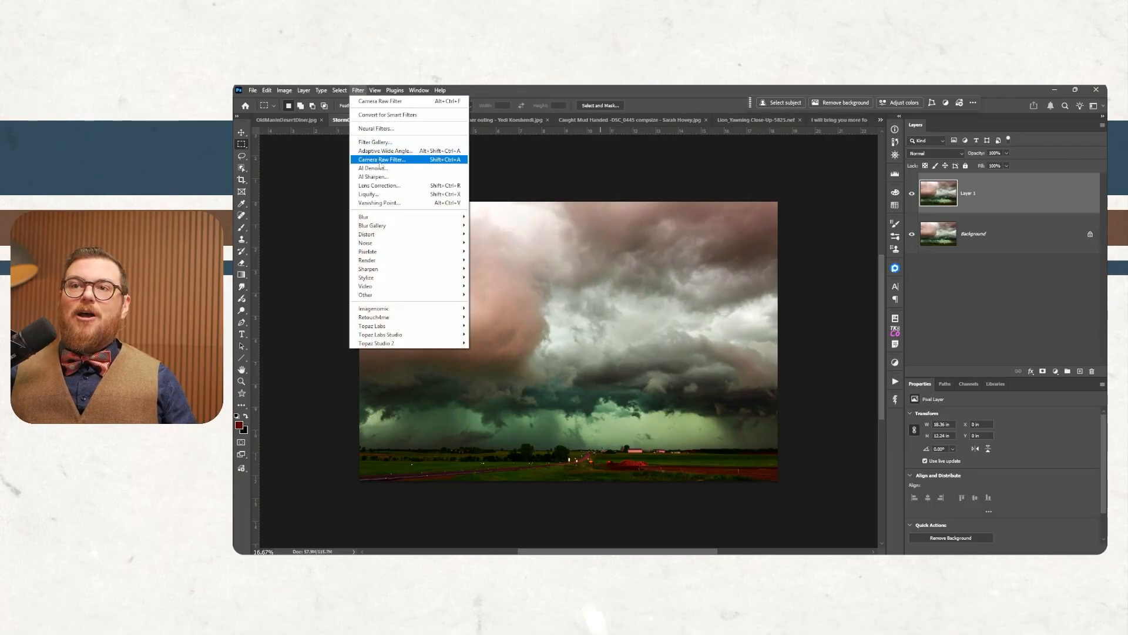
{"action": "left_click", "coordinate": [387, 155]}
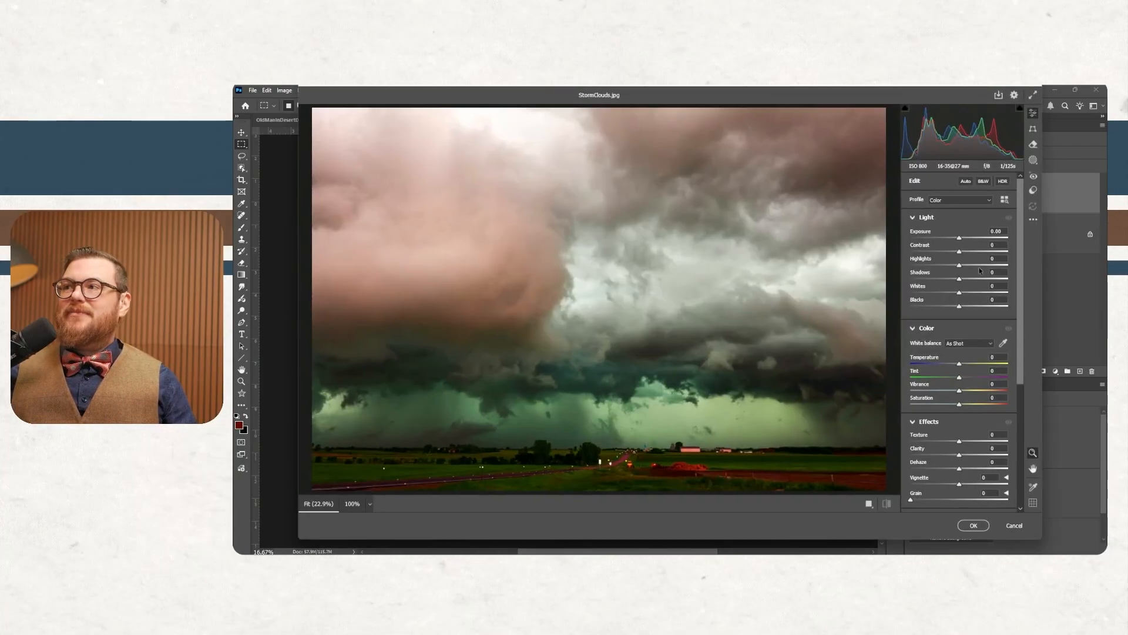
{"action": "left_click", "coordinate": [1034, 159]}
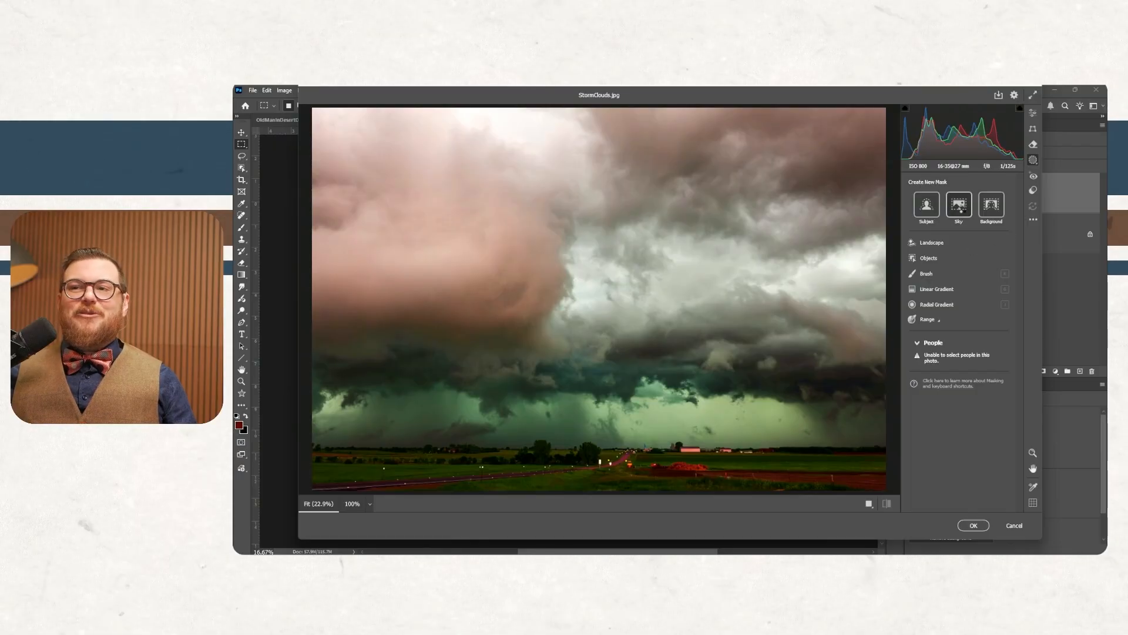
{"action": "left_click", "coordinate": [959, 206]}
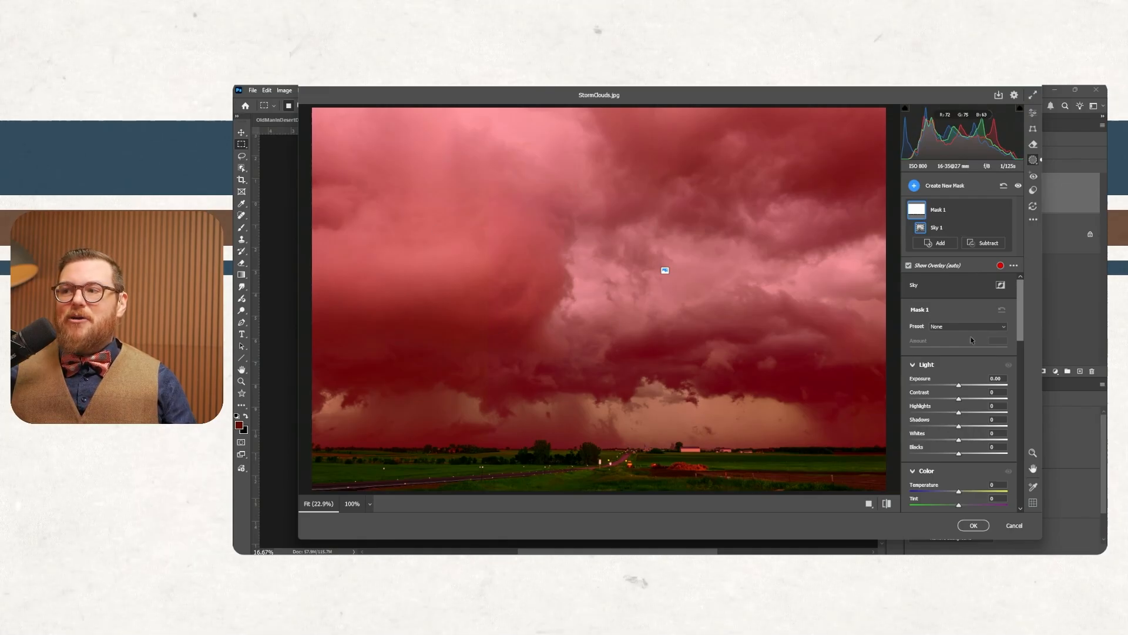
Set the sky mask's effects to Texture +8, Clarity -12 and Dehaze +57
{"action": "scroll", "coordinate": [975, 421], "scroll_direction": "down", "scroll_amount": 5}
{"action": "scroll", "coordinate": [970, 413], "scroll_direction": "down", "scroll_amount": 3}
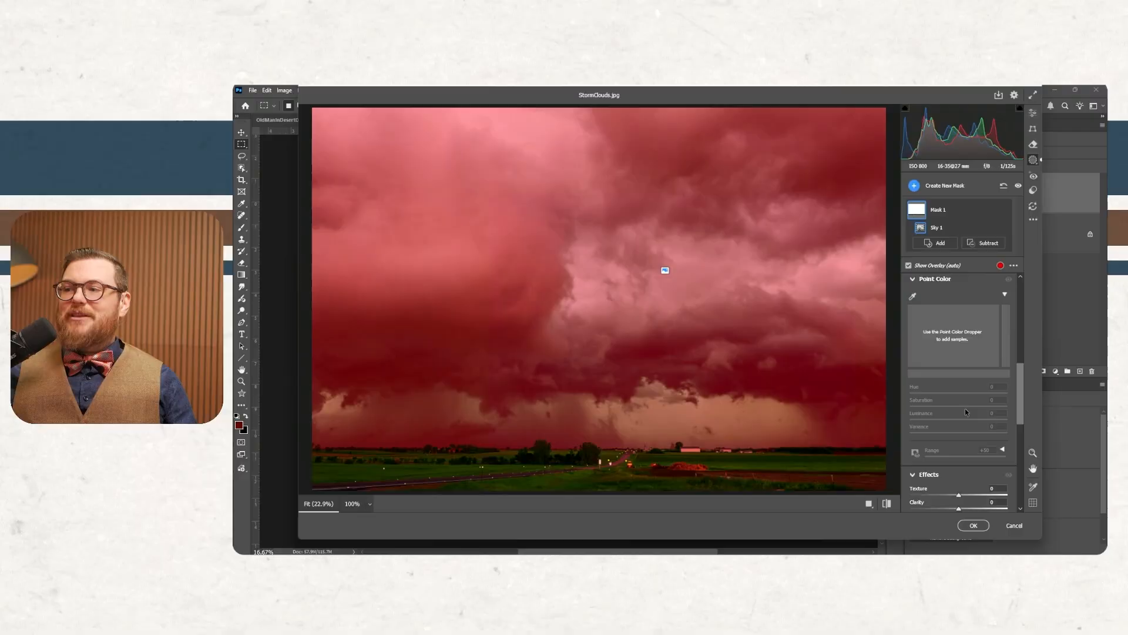
{"action": "scroll", "coordinate": [959, 408], "scroll_direction": "down", "scroll_amount": 1}
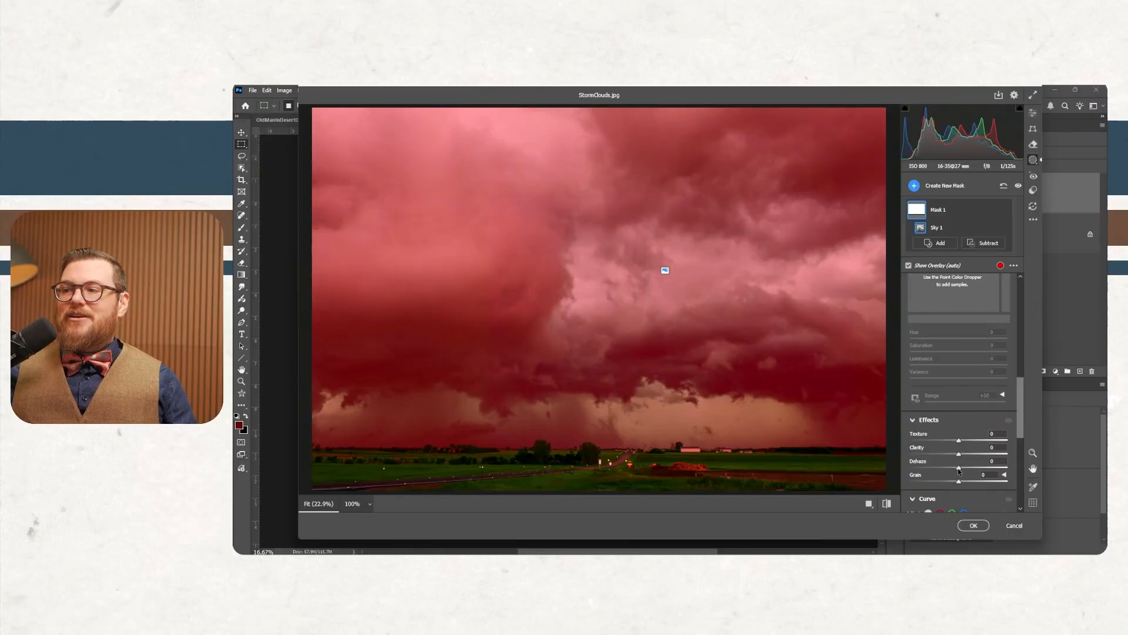
{"action": "left_click_drag", "start_coordinate": [959, 468], "coordinate": [965, 444]}
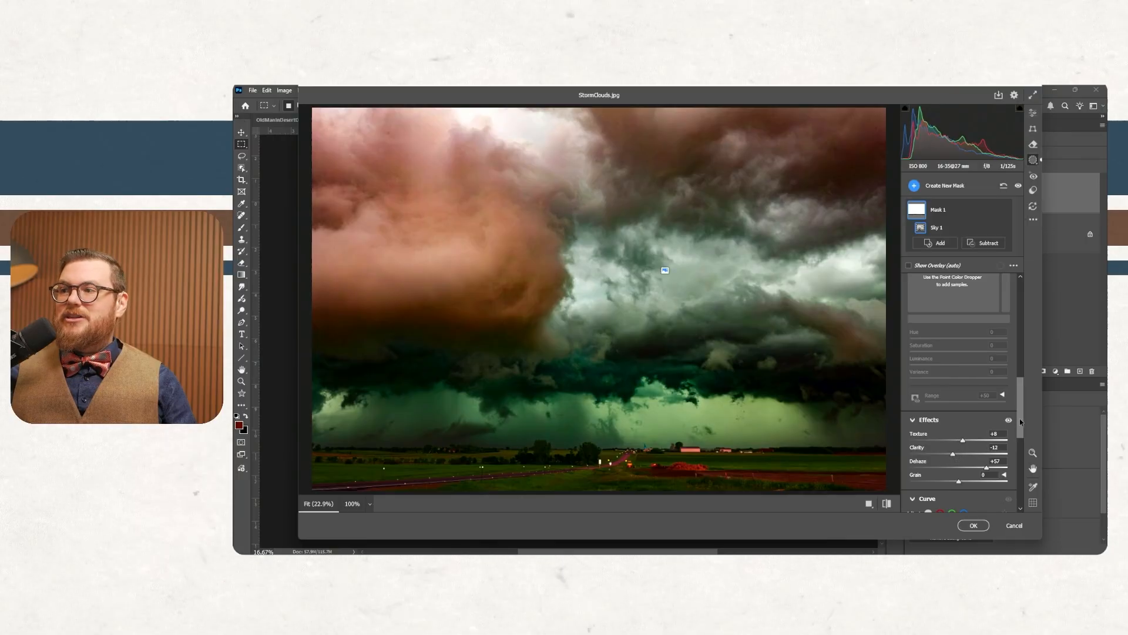
Set the sky mask's Highlights to -28 and Shadows to +28, and apply the Camera Raw edits
{"action": "left_click_drag", "start_coordinate": [1021, 421], "coordinate": [1021, 326]}
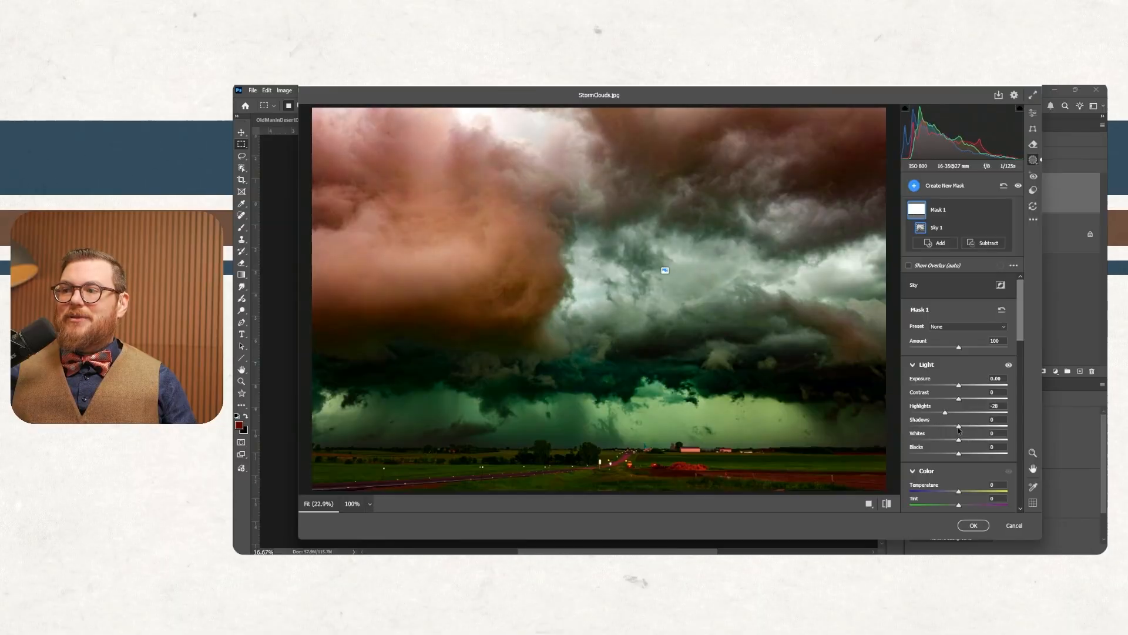
{"action": "left_click_drag", "start_coordinate": [972, 428], "coordinate": [974, 427]}
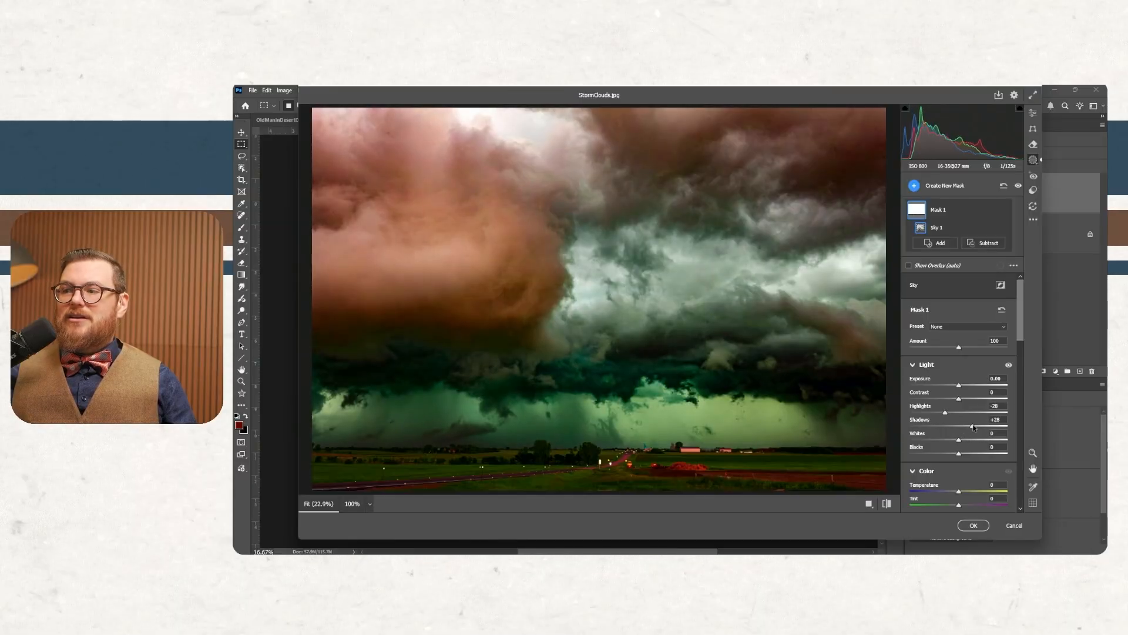
{"action": "left_click", "coordinate": [971, 526]}
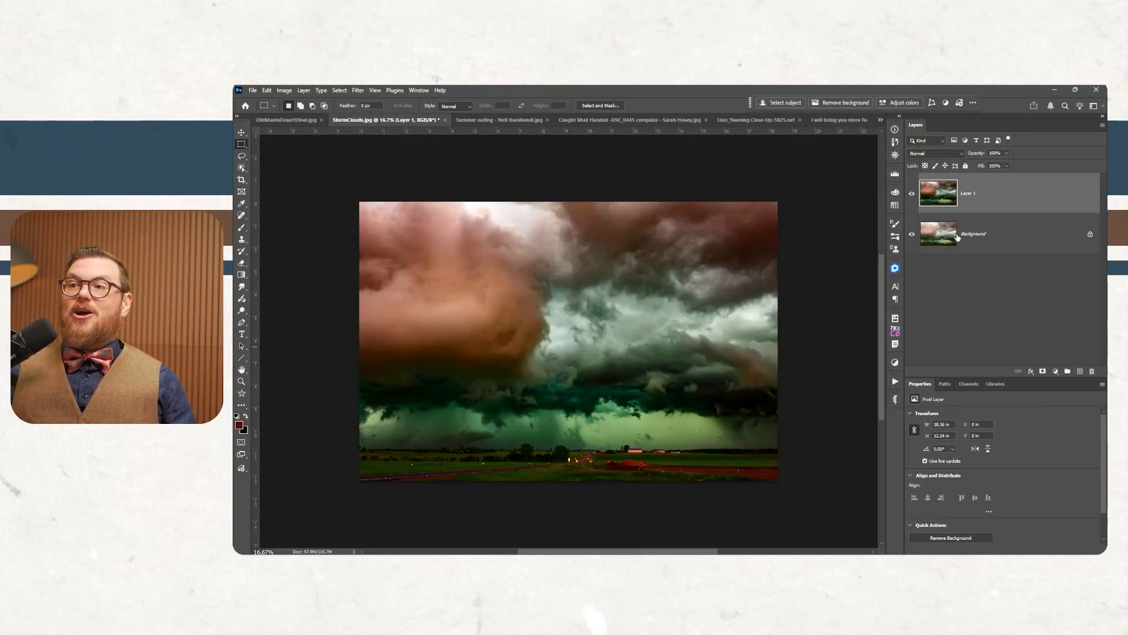
Toggle Layer 1's visibility to compare the edited sky with the original, and leave the layer hidden
{"action": "left_click", "coordinate": [912, 194]}
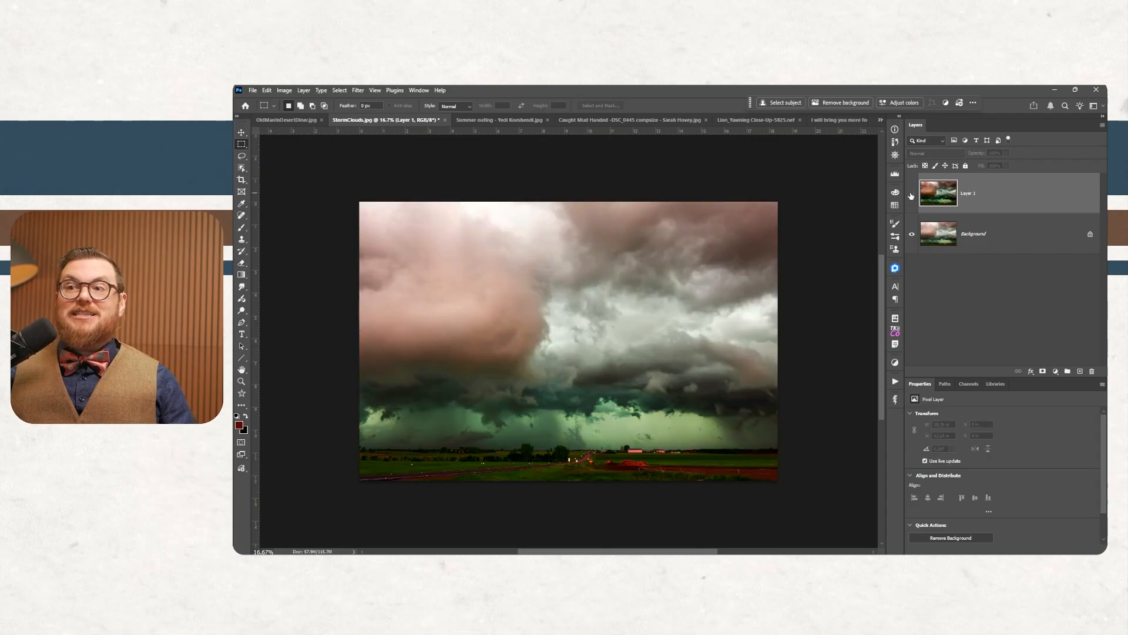
{"action": "left_click", "coordinate": [911, 195]}
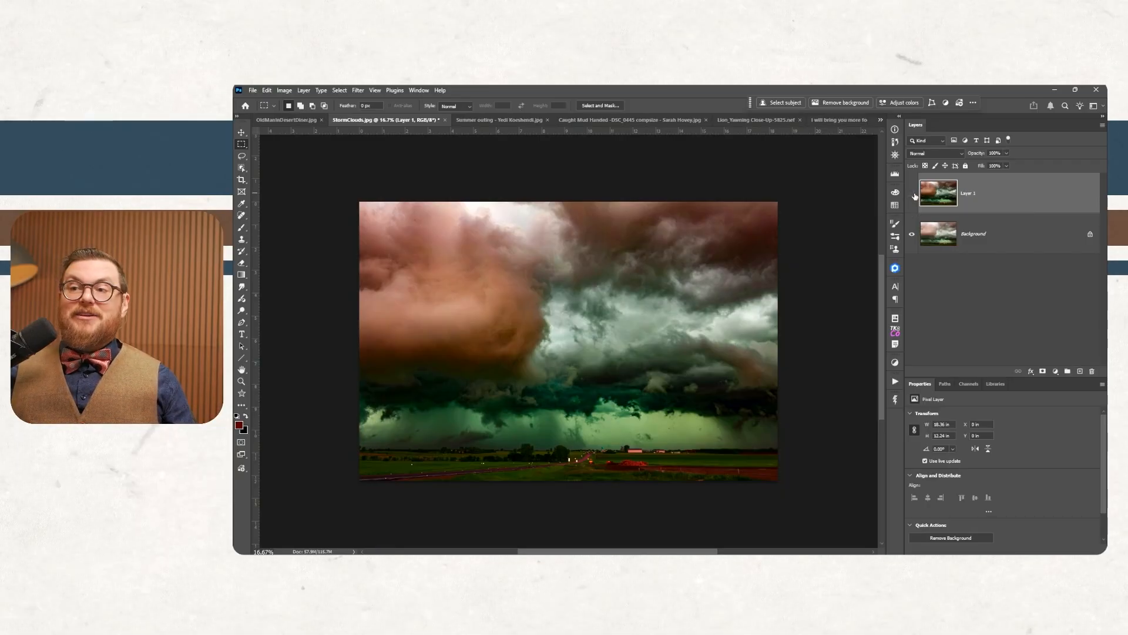
{"action": "left_click", "coordinate": [913, 196]}
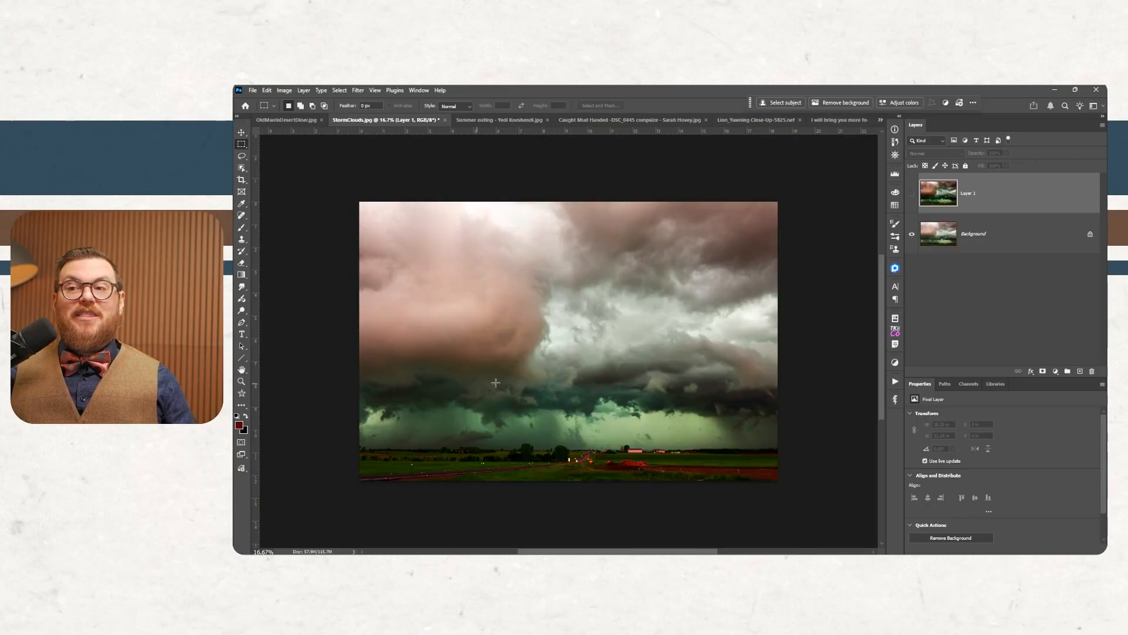
{"action": "left_click", "coordinate": [913, 193]}
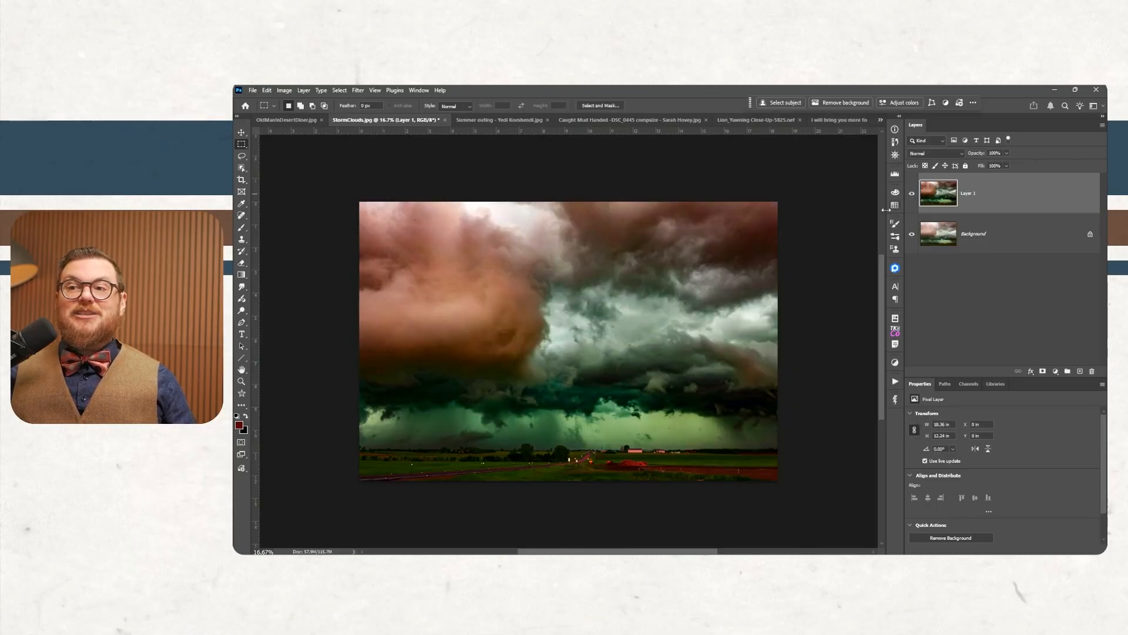
{"action": "left_click", "coordinate": [913, 193]}
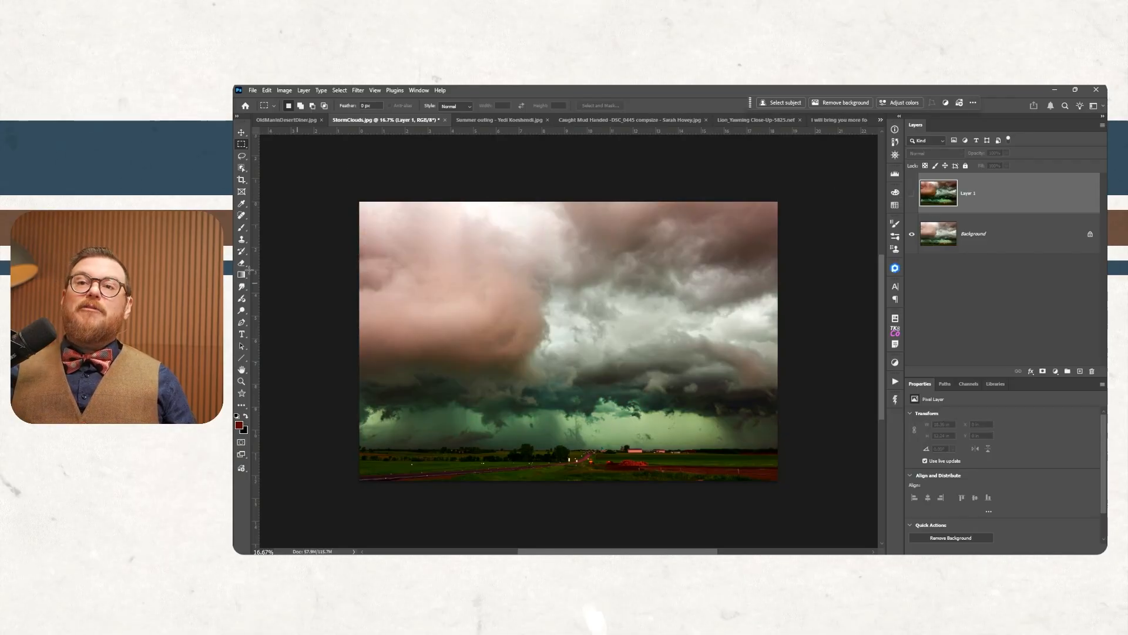
Start a crop of the storm photo, lowering its upper edge to a wide strip around the horizon
{"action": "left_click", "coordinate": [240, 181]}
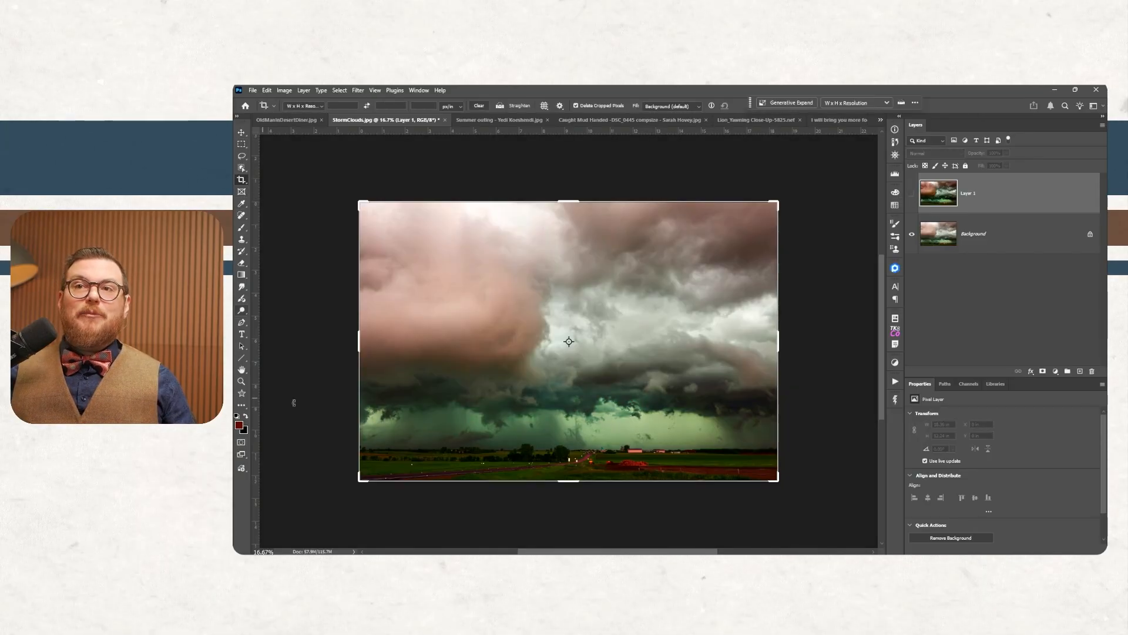
{"action": "left_click", "coordinate": [572, 203]}
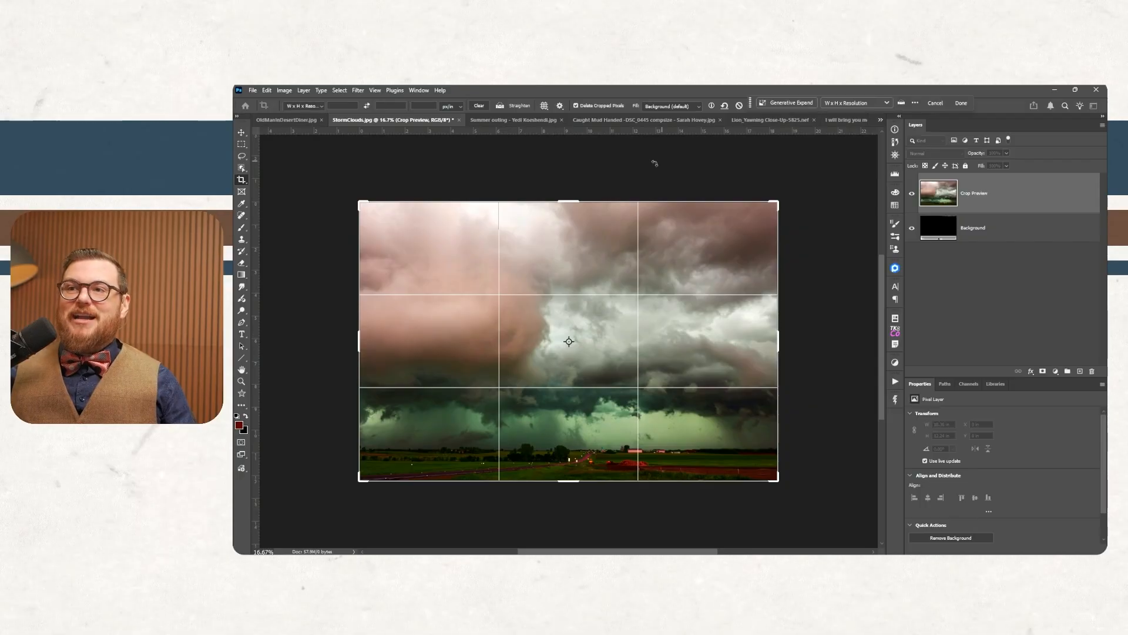
{"action": "left_click_drag", "start_coordinate": [573, 198], "coordinate": [567, 297]}
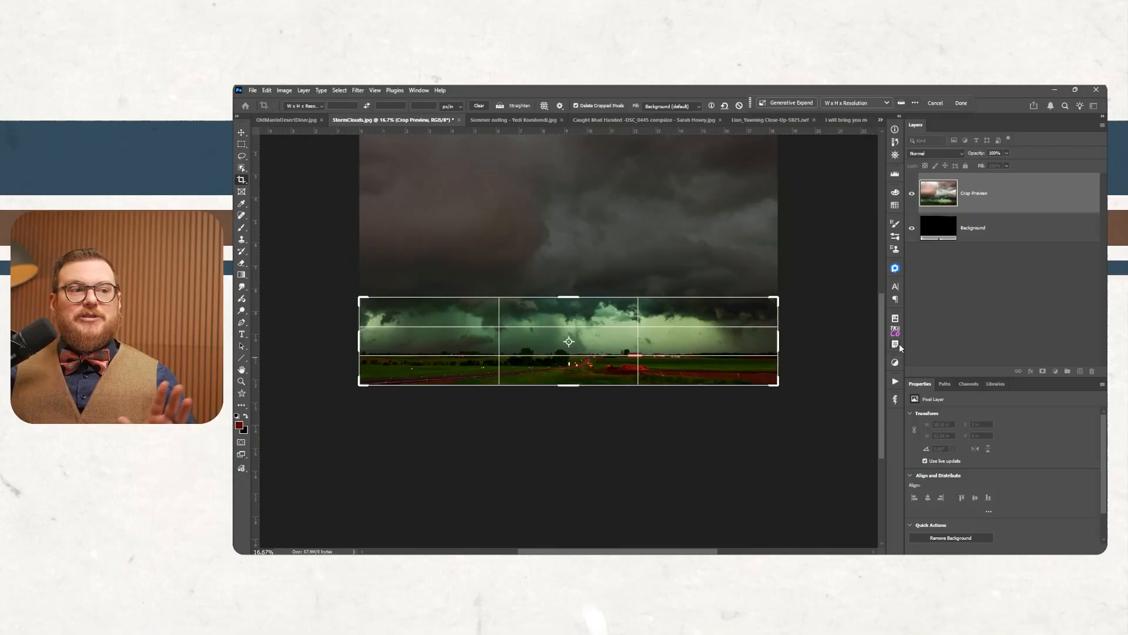
{"action": "key", "text": "ctrl+plus"}
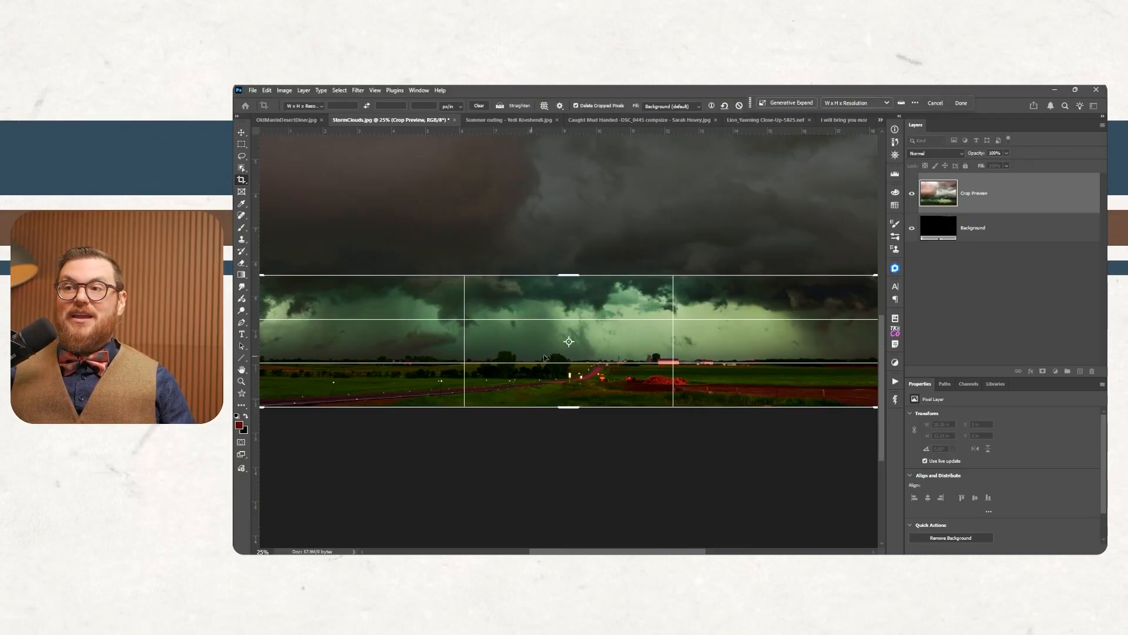
{"action": "left_click_drag", "start_coordinate": [660, 297], "coordinate": [708, 374]}
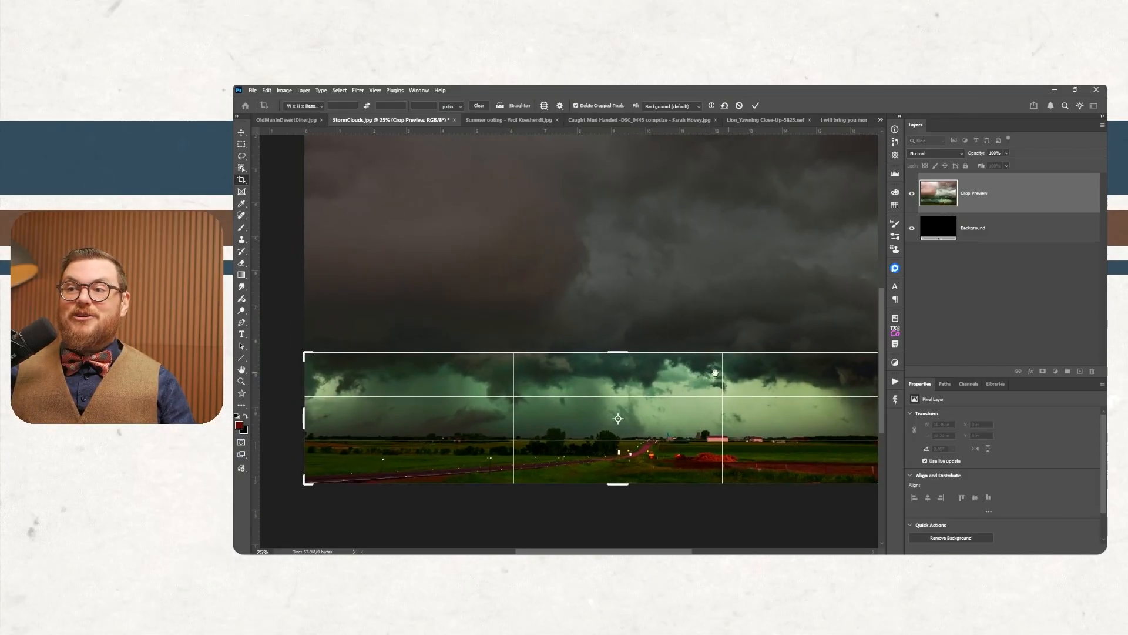
{"action": "left_click_drag", "start_coordinate": [721, 375], "coordinate": [658, 381]}
Raise the crop's upper edge to include more of the dark clouds, fine-tune it and apply the panoramic crop
{"action": "left_click_drag", "start_coordinate": [552, 356], "coordinate": [561, 329]}
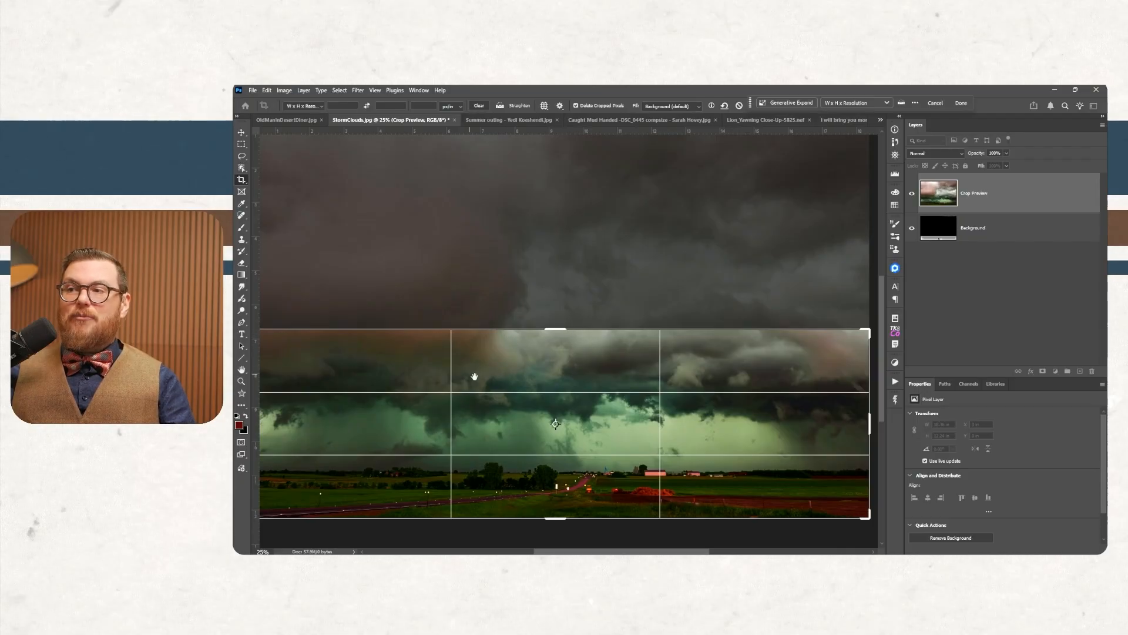
{"action": "left_click_drag", "start_coordinate": [470, 378], "coordinate": [507, 357]}
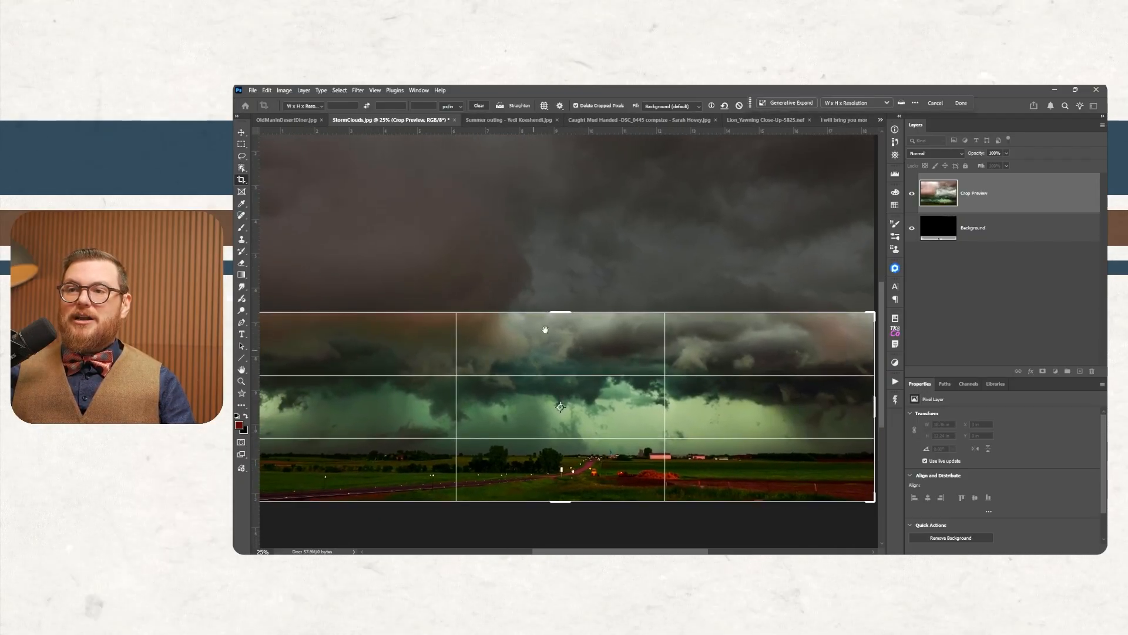
{"action": "left_click_drag", "start_coordinate": [558, 313], "coordinate": [559, 318]}
{"action": "left_click_drag", "start_coordinate": [676, 369], "coordinate": [608, 365]}
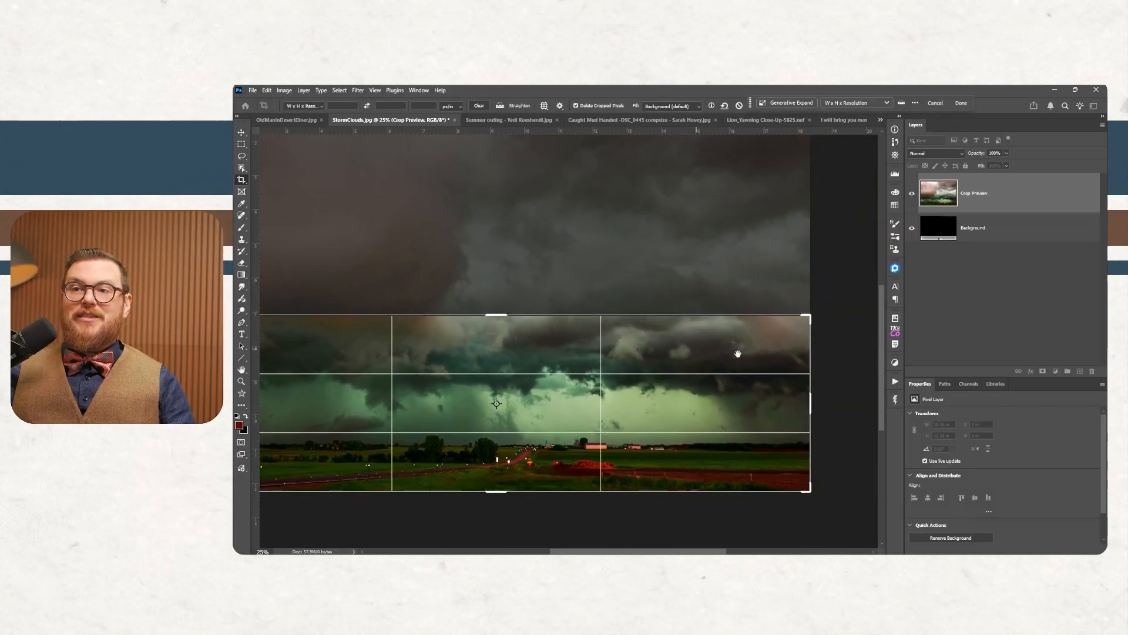
{"action": "left_click_drag", "start_coordinate": [501, 371], "coordinate": [694, 341]}
{"action": "left_click_drag", "start_coordinate": [607, 355], "coordinate": [490, 355]}
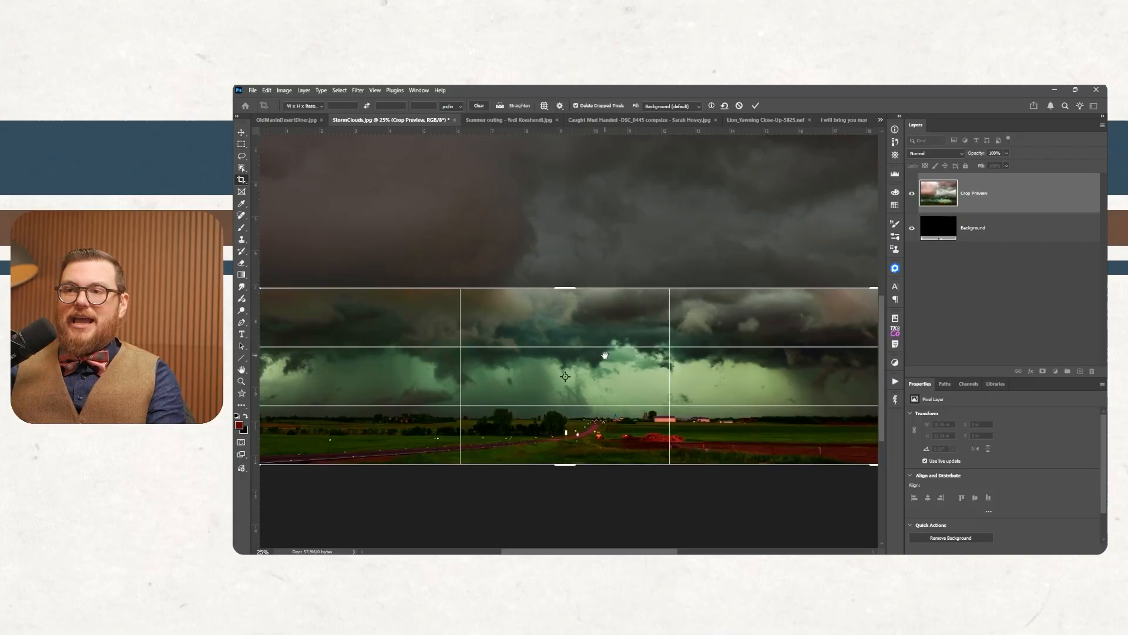
{"action": "key", "text": "Return"}
{"action": "key", "text": "ctrl+minus"}
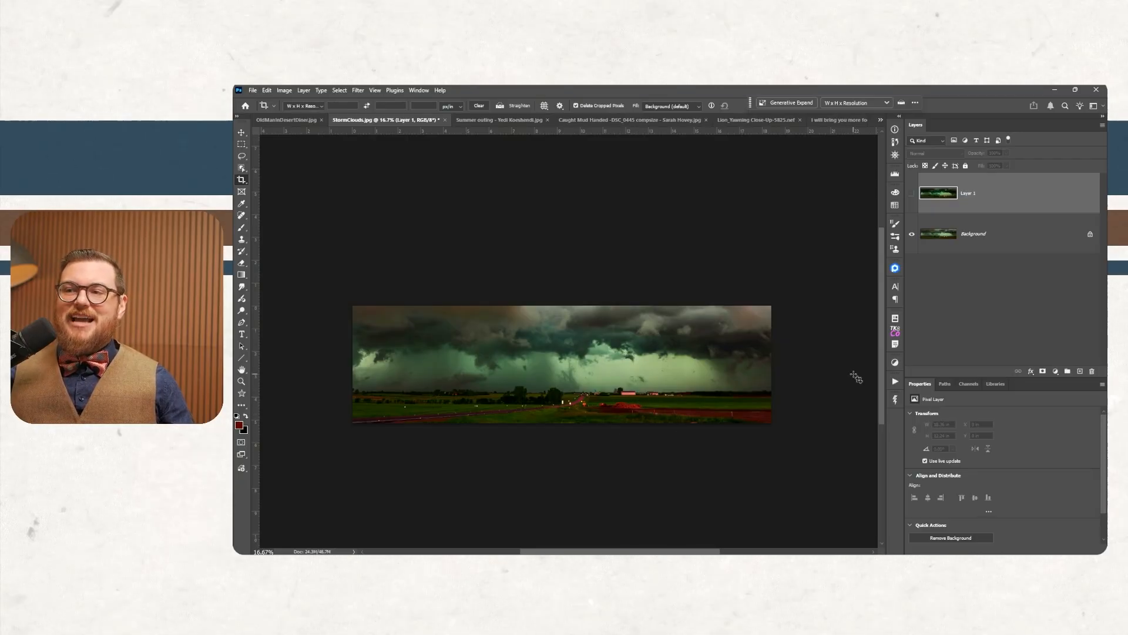
Try cropping away roughly the left quarter of the panorama
{"action": "left_click", "coordinate": [655, 393]}
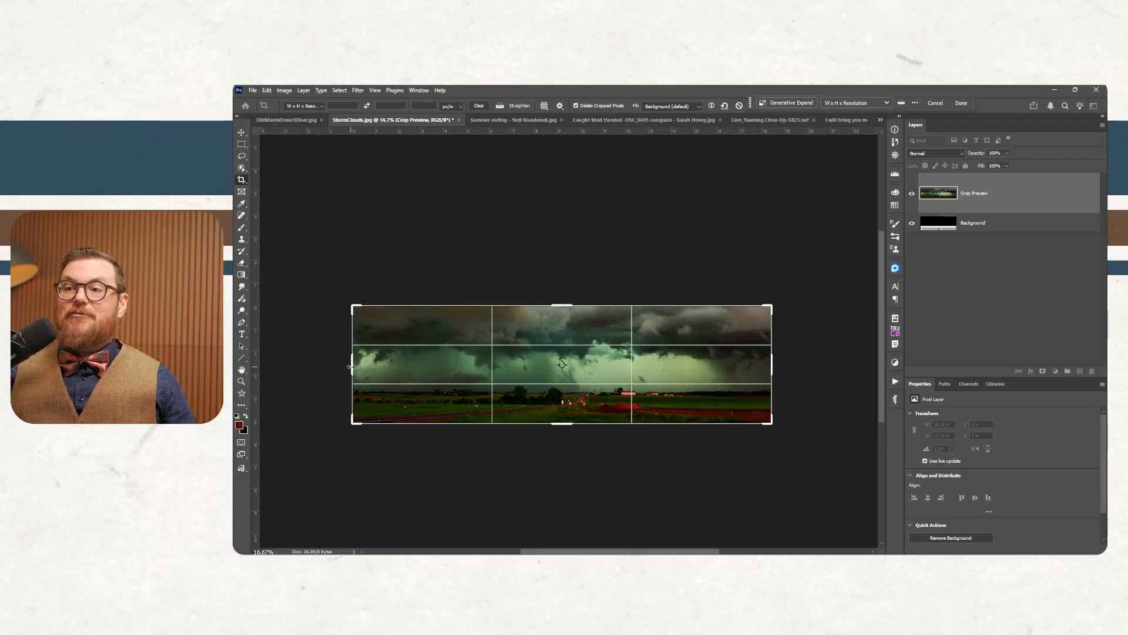
{"action": "left_click_drag", "start_coordinate": [351, 367], "coordinate": [399, 370]}
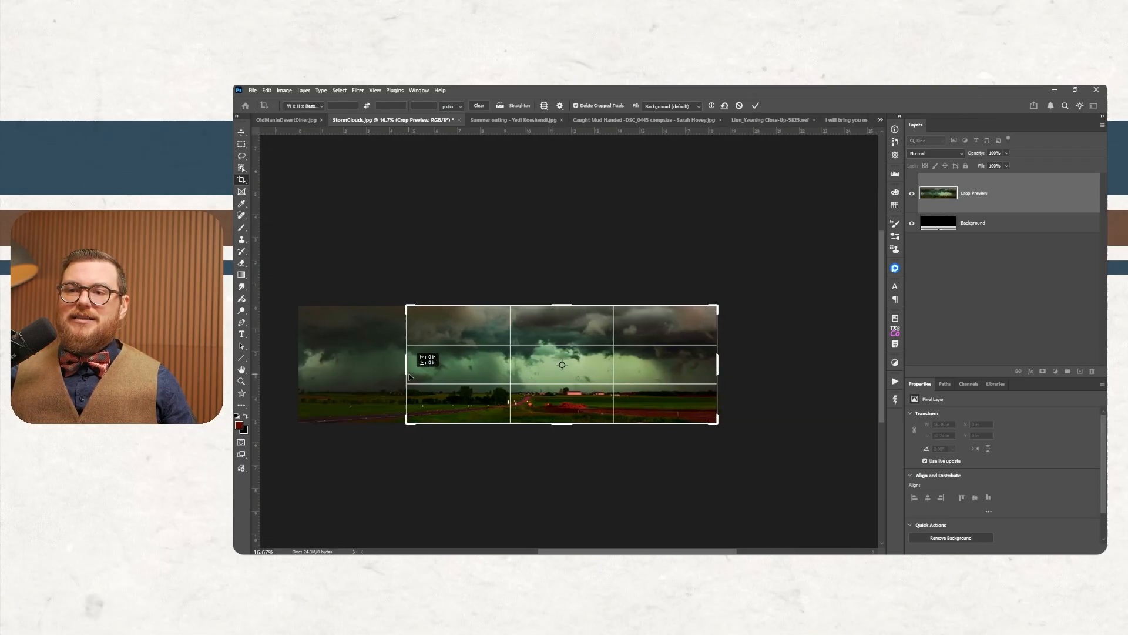
{"action": "key", "text": "Return"}
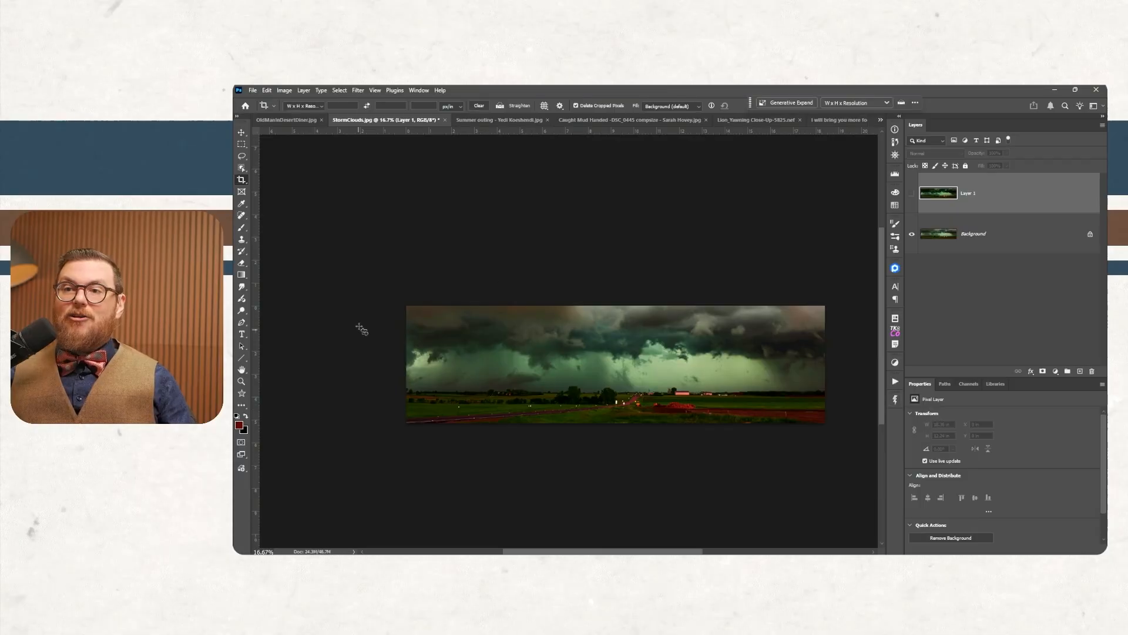
Try trimming the right side of the panorama with the Crop tool
{"action": "left_click_drag", "start_coordinate": [397, 284], "coordinate": [825, 432]}
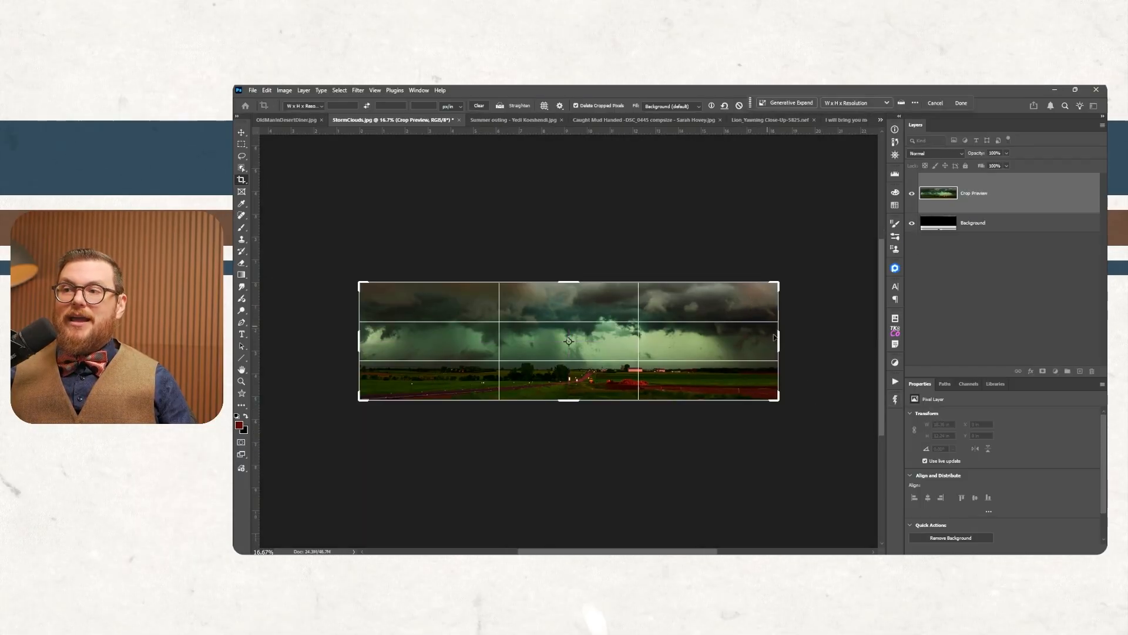
{"action": "left_click_drag", "start_coordinate": [777, 339], "coordinate": [737, 337]}
{"action": "key", "text": "Return"}
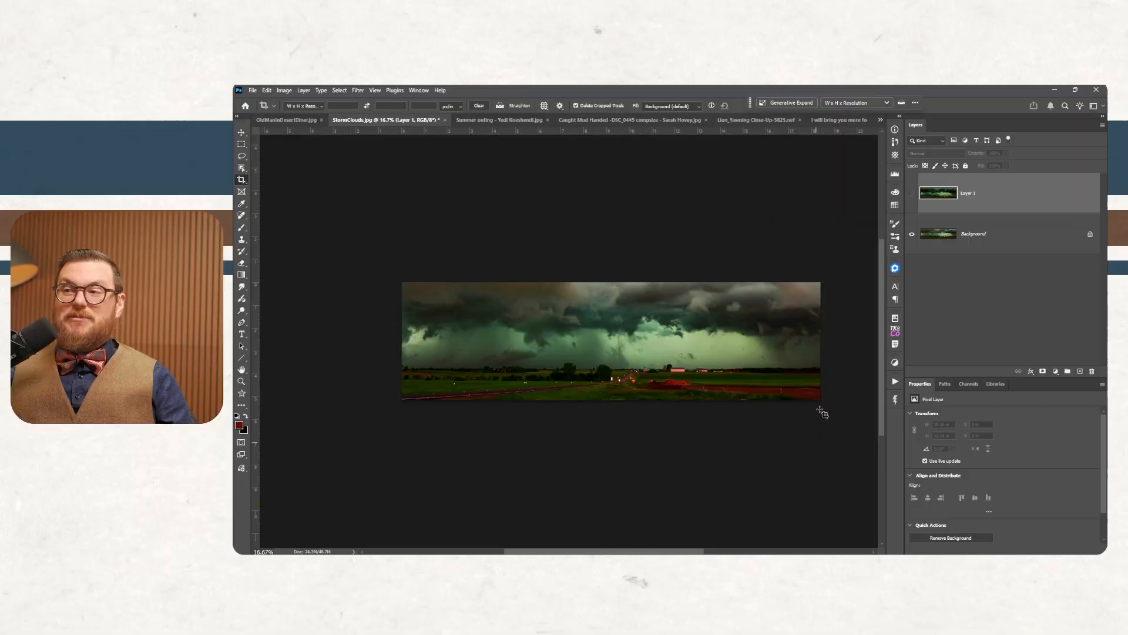
Crop away roughly the left quarter of the panorama, keeping its full height and right edge
{"action": "left_click", "coordinate": [829, 377]}
{"action": "left_click_drag", "start_coordinate": [404, 342], "coordinate": [460, 350]}
{"action": "key", "text": "Return"}
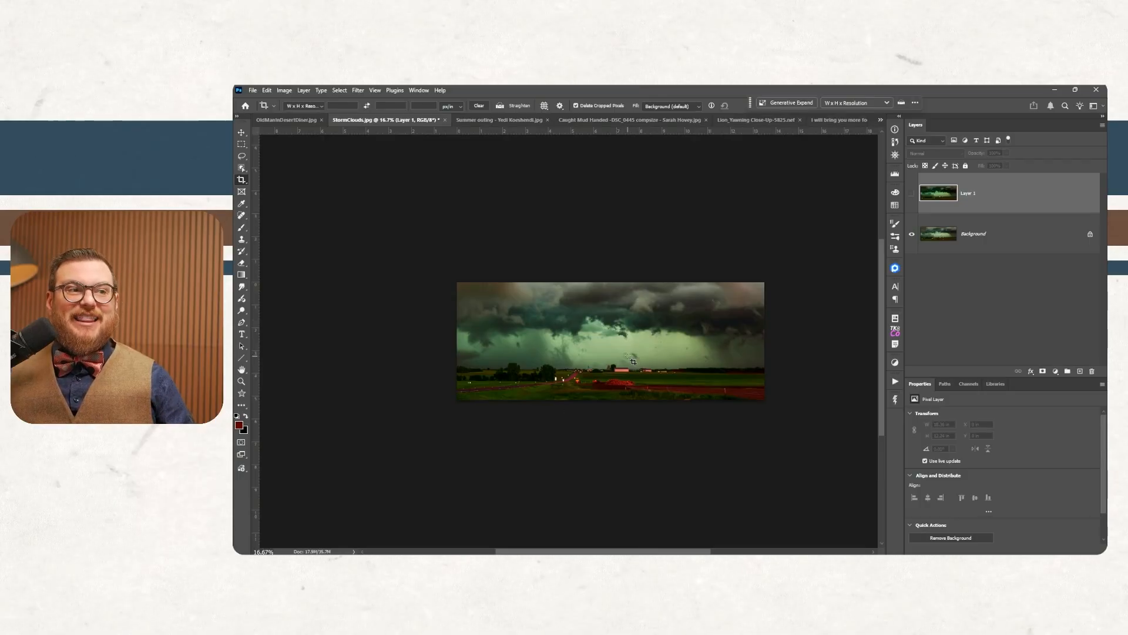
Add a Black & White adjustment layer above Layer 1
{"action": "left_click", "coordinate": [1056, 372]}
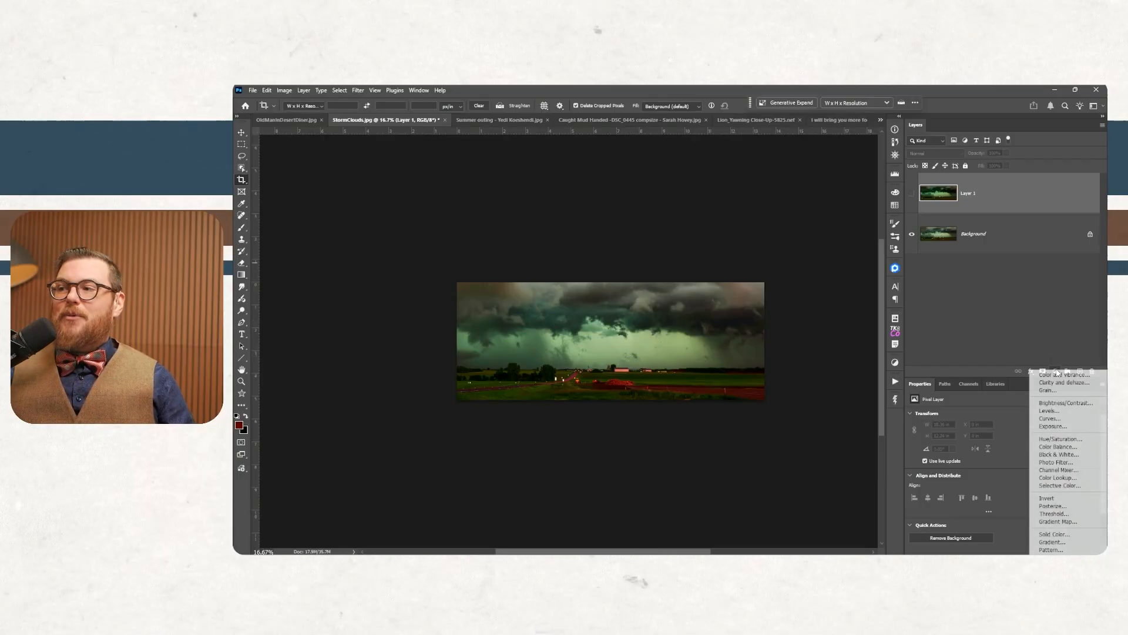
{"action": "left_click", "coordinate": [1059, 456]}
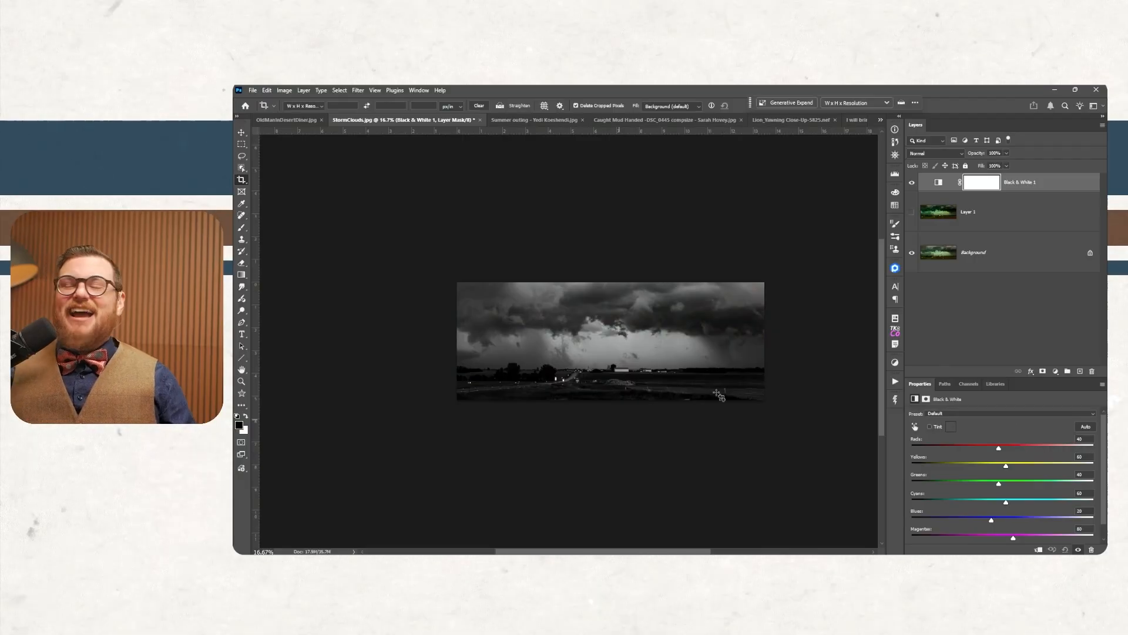
{"action": "scroll", "coordinate": [979, 435], "scroll_direction": "down", "scroll_amount": 1}
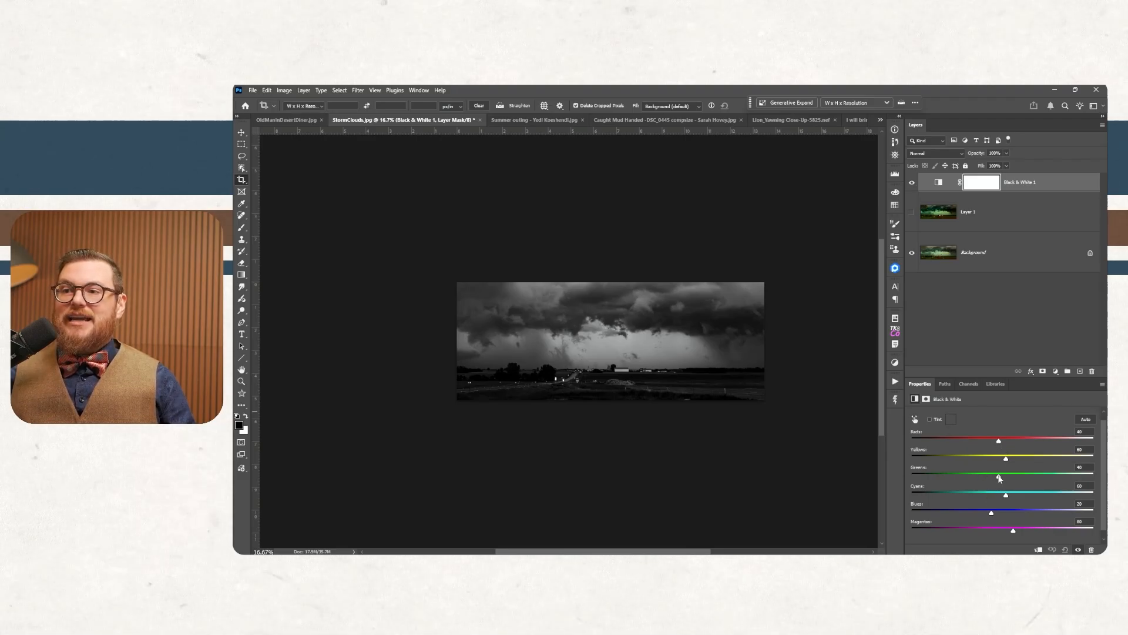
Set the Black & White adjustment's Reds to 26, Yellows to 190, Greens to 36, Cyans to 71 and Blues to 49, with Luminosity blending
{"action": "left_click_drag", "start_coordinate": [1006, 478], "coordinate": [1060, 461]}
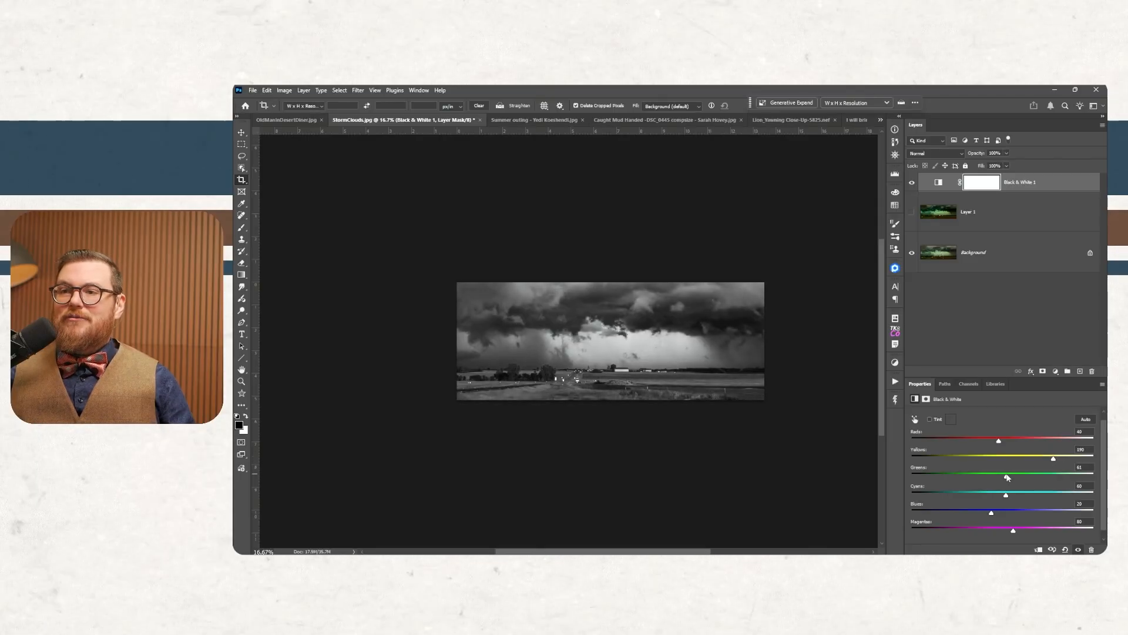
{"action": "left_click_drag", "start_coordinate": [998, 442], "coordinate": [994, 444]}
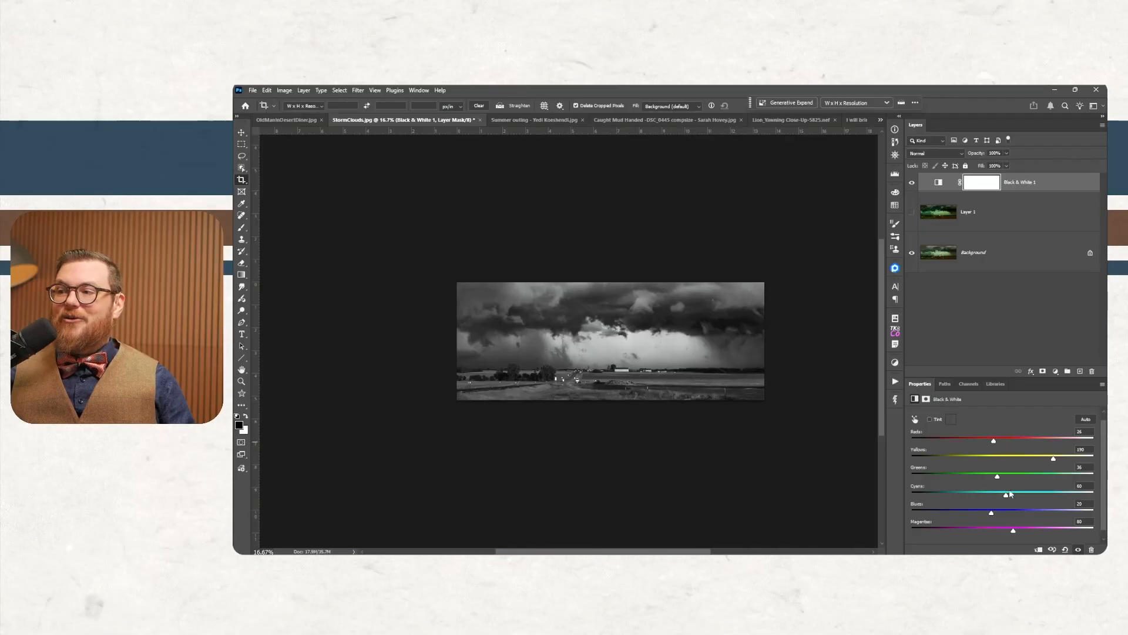
{"action": "left_click_drag", "start_coordinate": [1011, 494], "coordinate": [990, 513]}
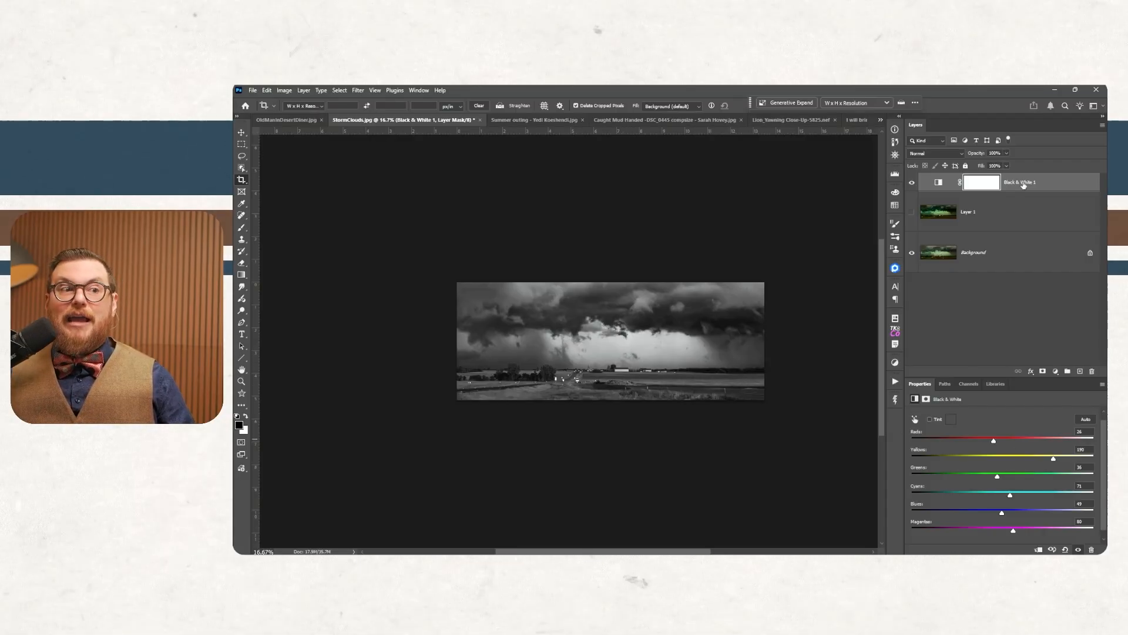
{"action": "left_click", "coordinate": [944, 158]}
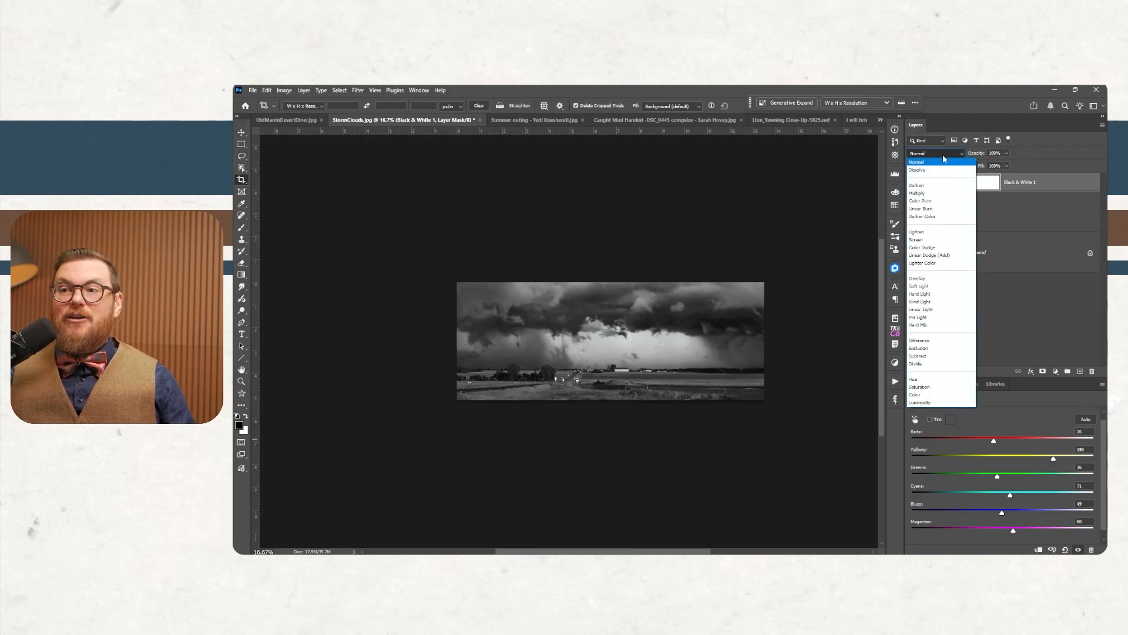
{"action": "left_click", "coordinate": [924, 403]}
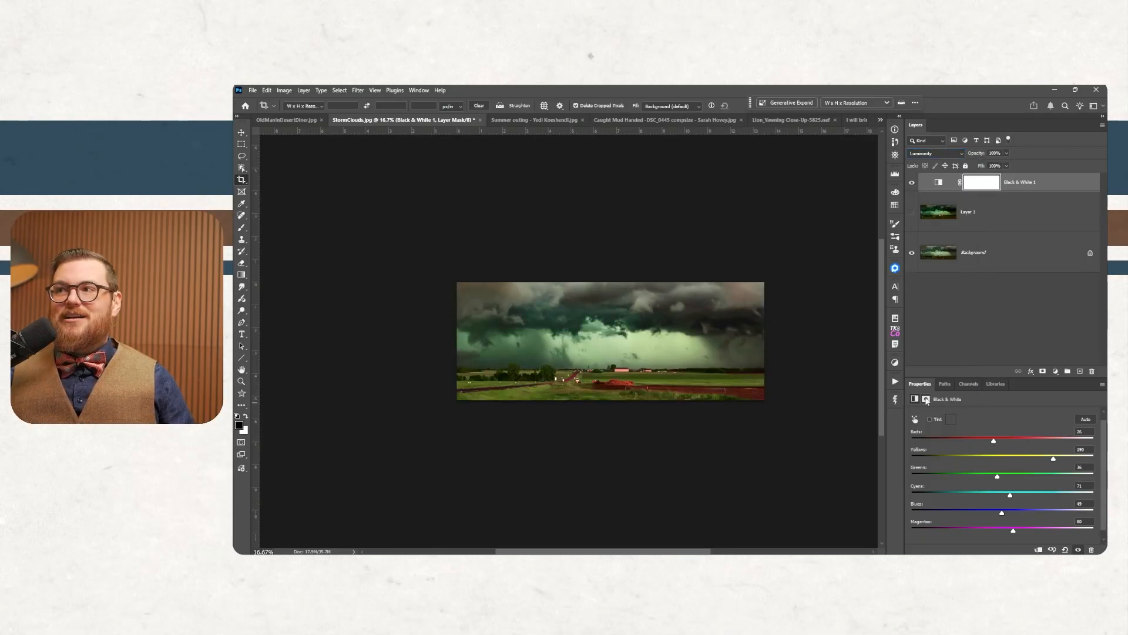
Compare the panorama with and without the Black & White 1 adjustment, checking the foreground fields
{"action": "left_click", "coordinate": [913, 184]}
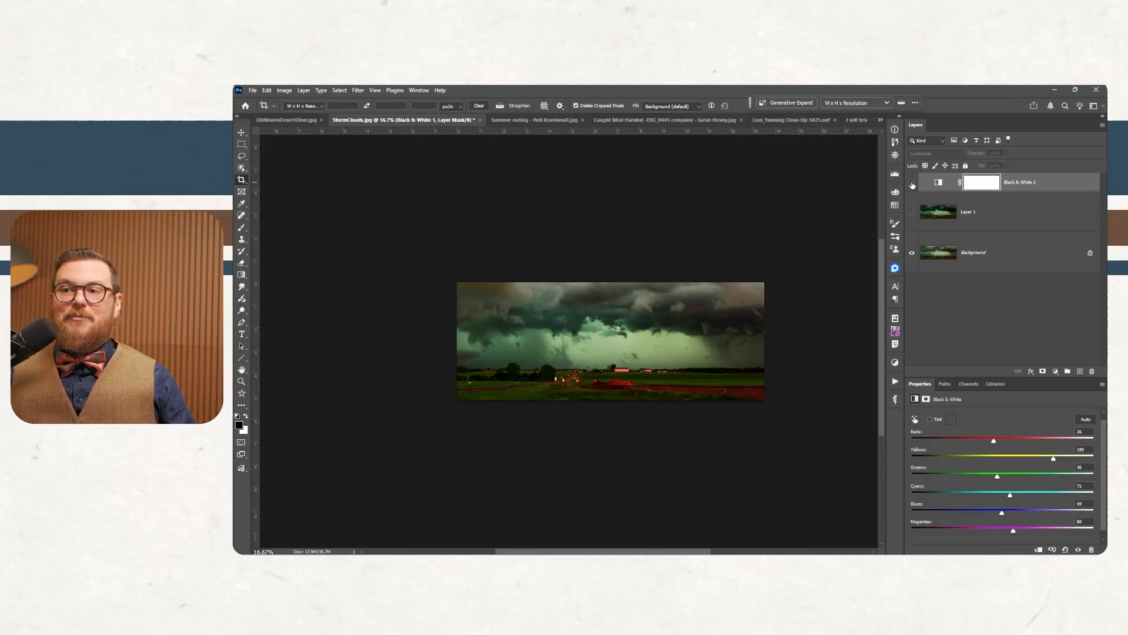
{"action": "left_click", "coordinate": [913, 185]}
{"action": "left_click", "coordinate": [913, 184]}
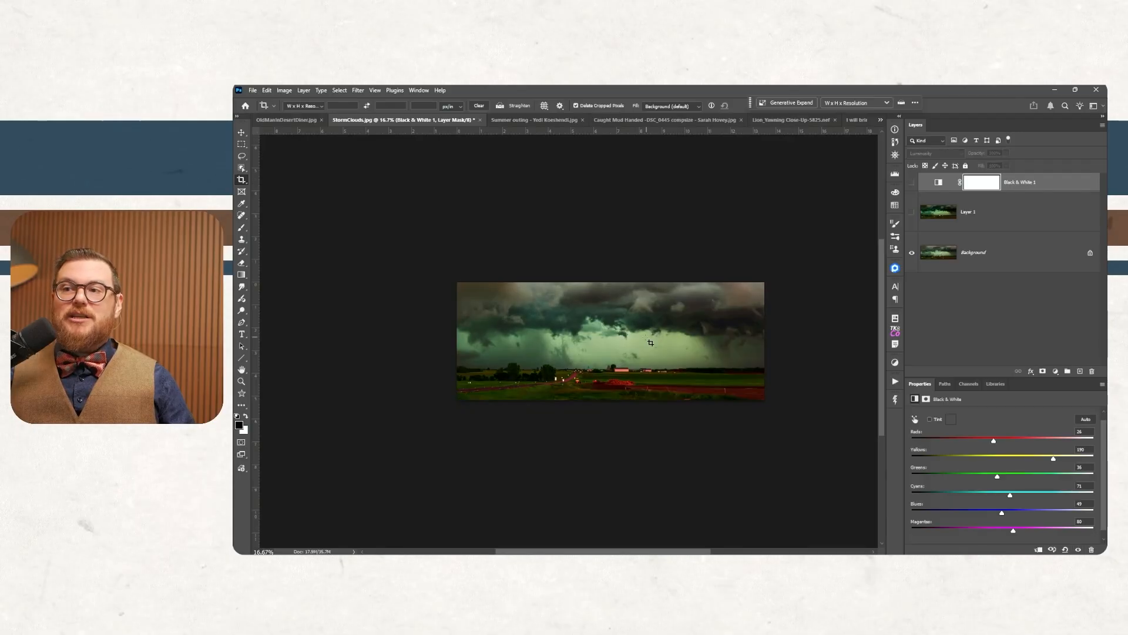
{"action": "left_click", "coordinate": [913, 185]}
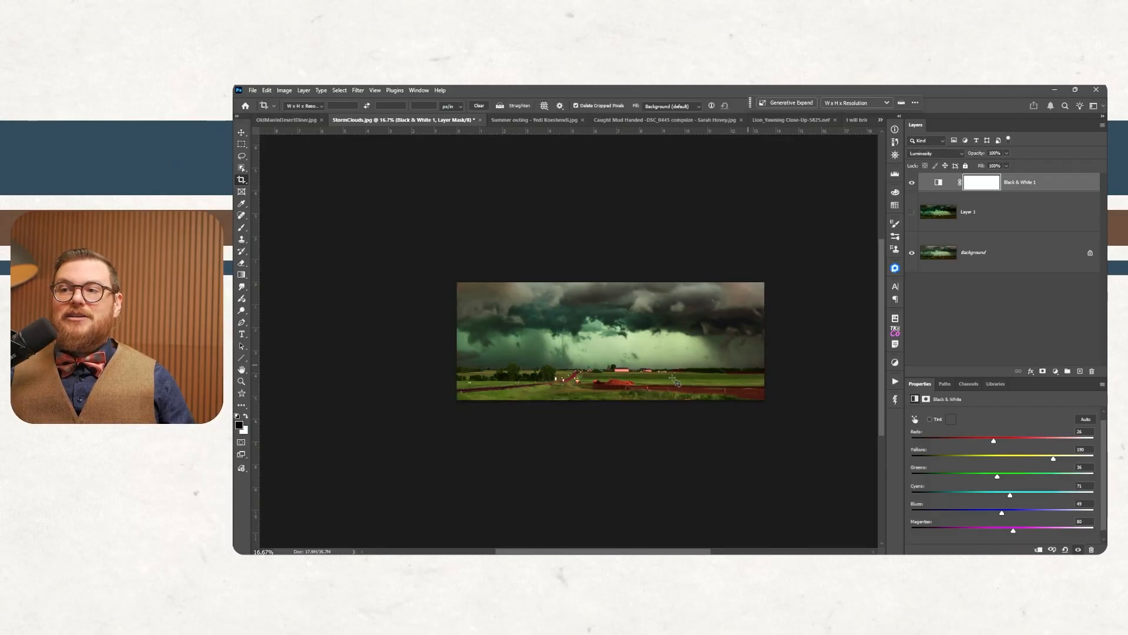
{"action": "left_click", "coordinate": [913, 184]}
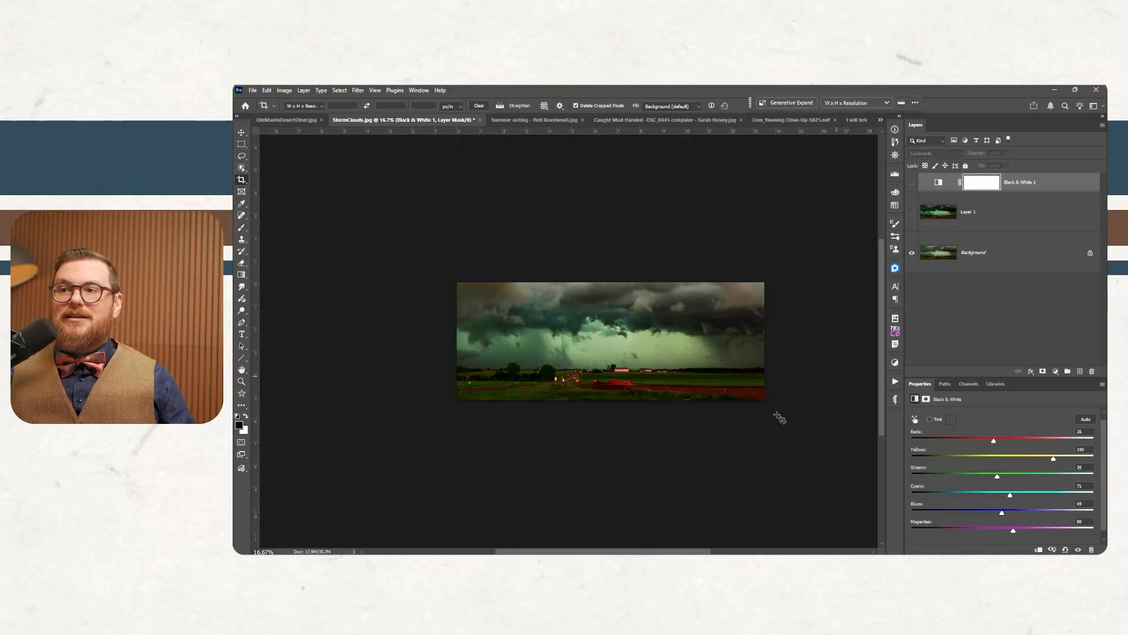
{"action": "left_click", "coordinate": [913, 184]}
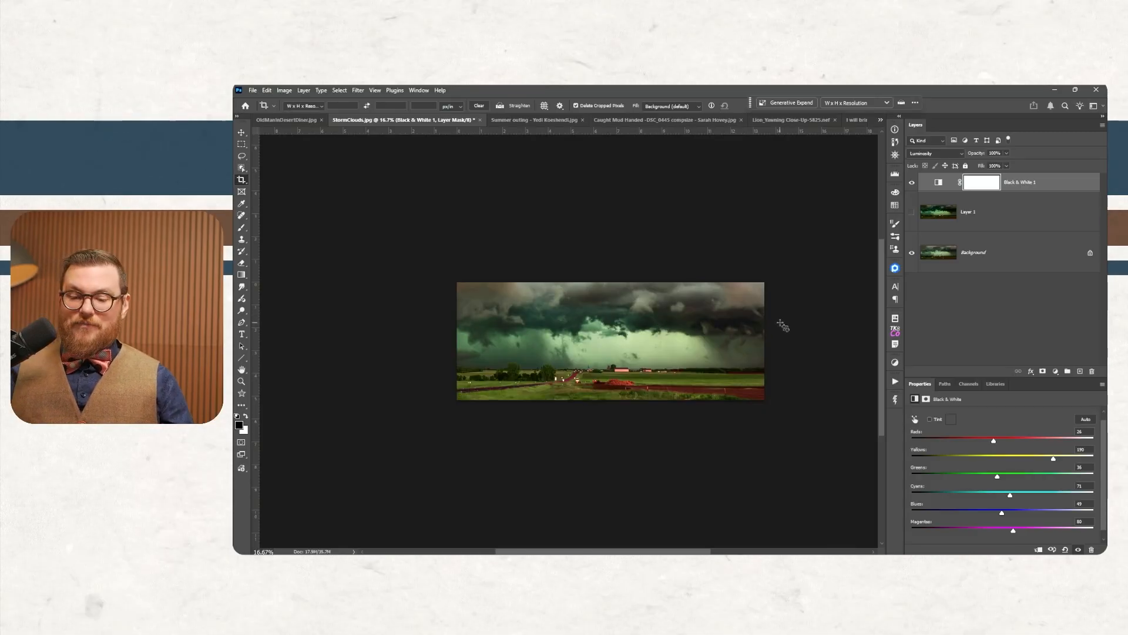
{"action": "scroll", "coordinate": [781, 325], "scroll_direction": "up", "scroll_amount": 2}
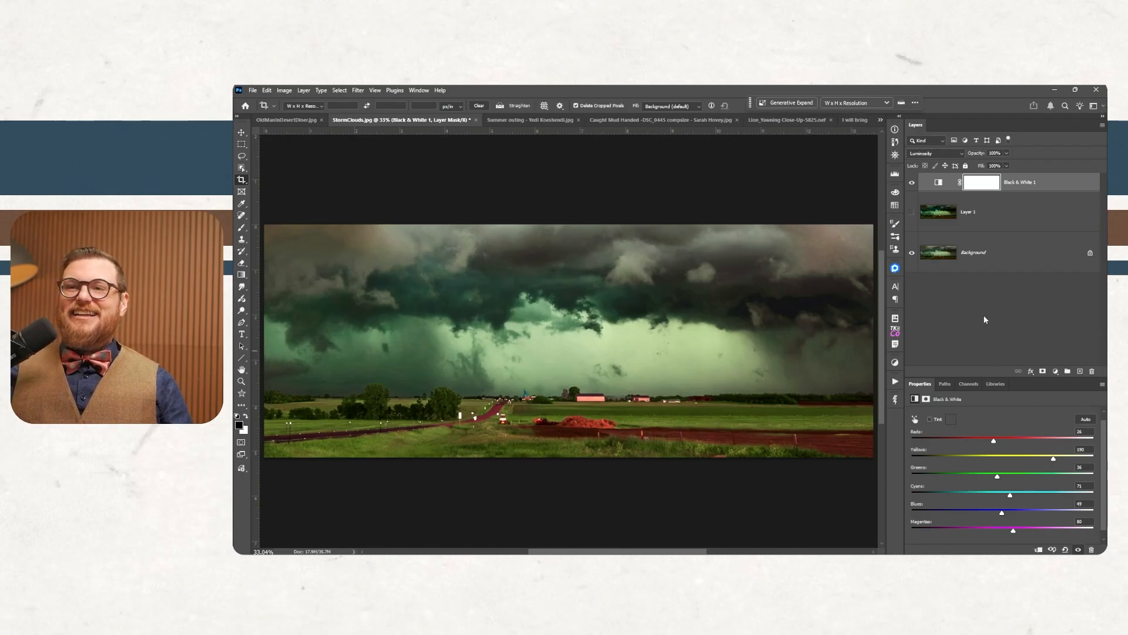
{"action": "left_click", "coordinate": [914, 183]}
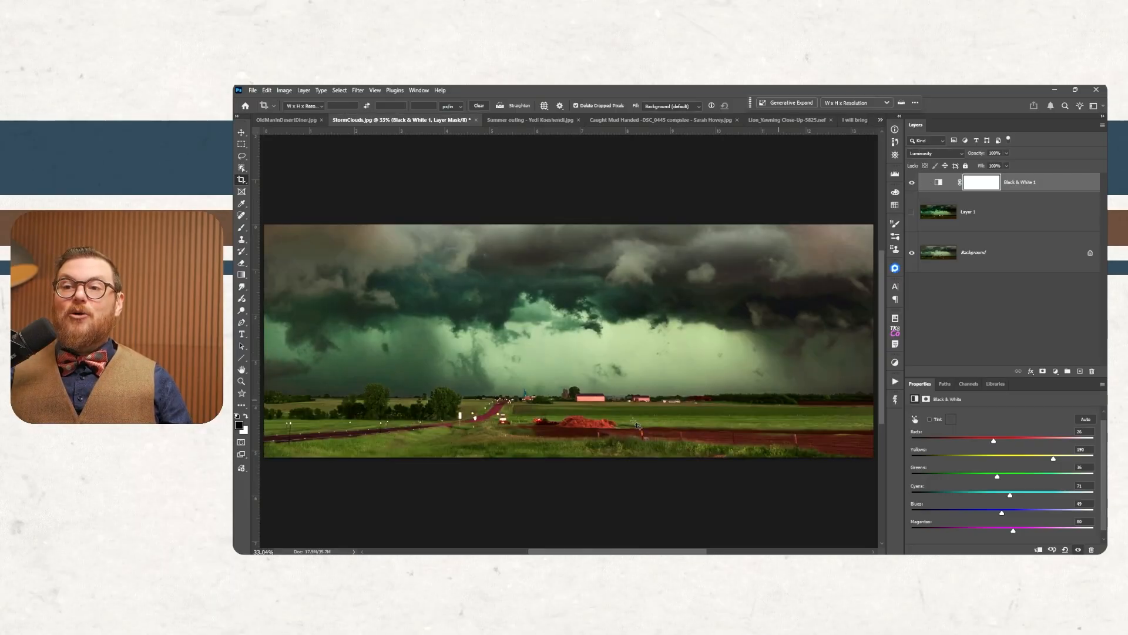
Lower the Black & White 1 layer's opacity to 29%
{"action": "left_click", "coordinate": [1007, 153]}
{"action": "left_click_drag", "start_coordinate": [1008, 166], "coordinate": [978, 165]}
{"action": "key", "text": "ctrl+minus"}
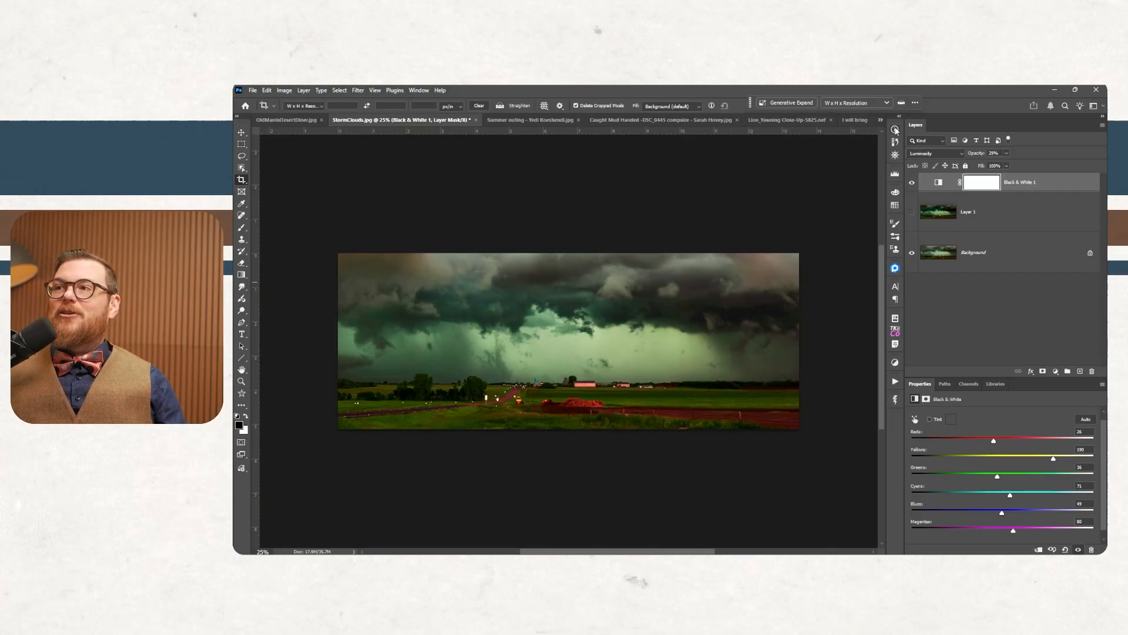
Review the Camera Raw Filter and both Crop states in the document history, and return to the latest state
{"action": "left_click", "coordinate": [896, 143]}
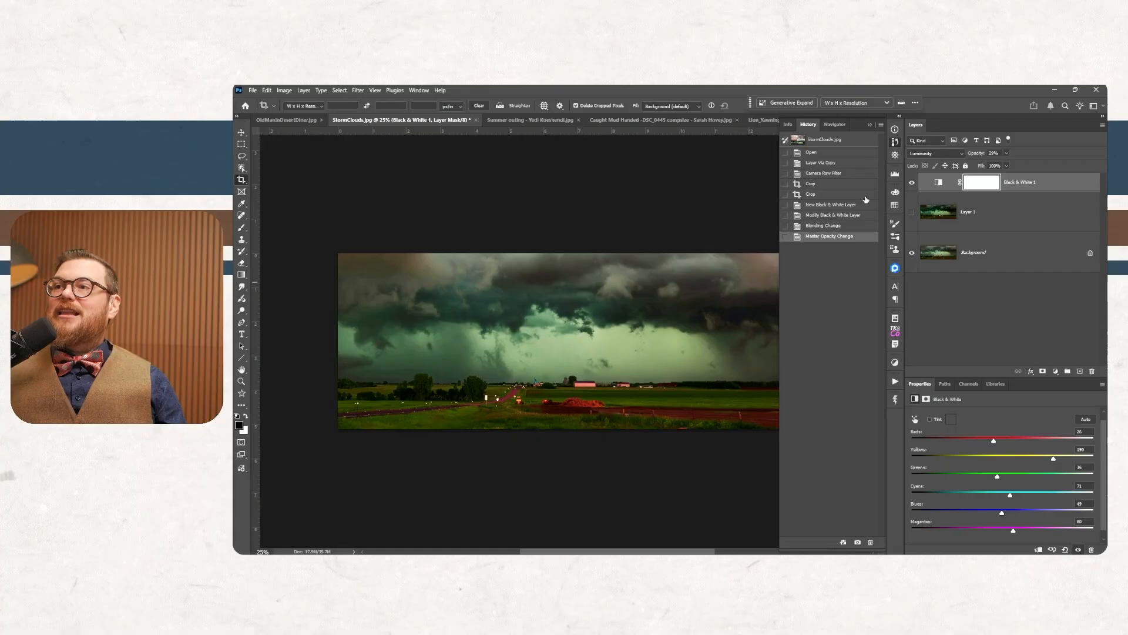
{"action": "left_click", "coordinate": [825, 173]}
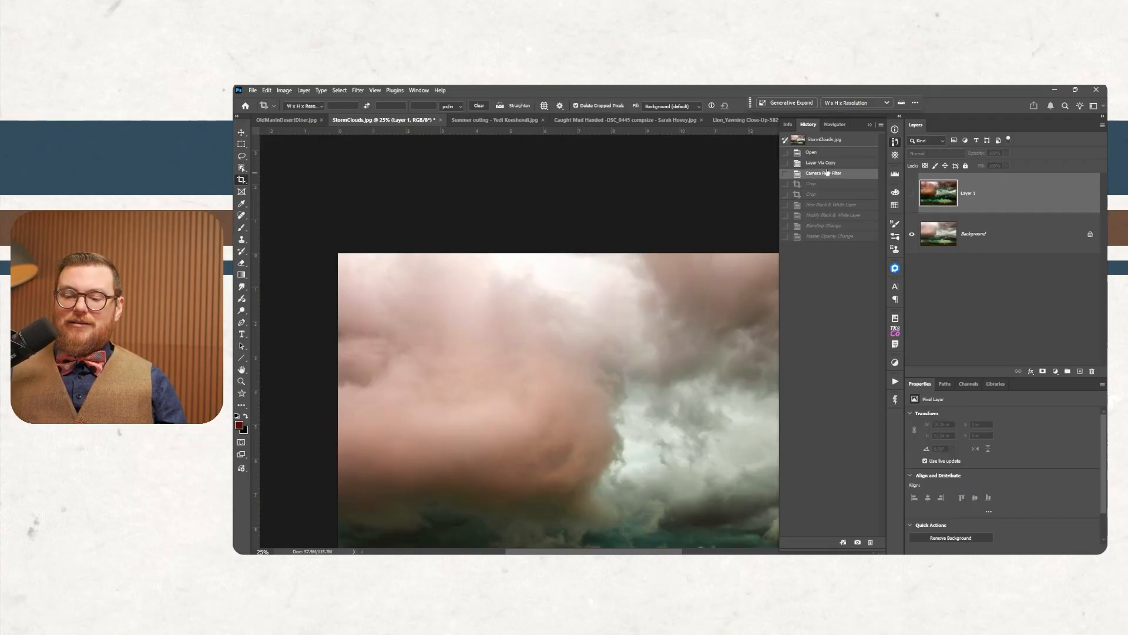
{"action": "key", "text": "ctrl+minus"}
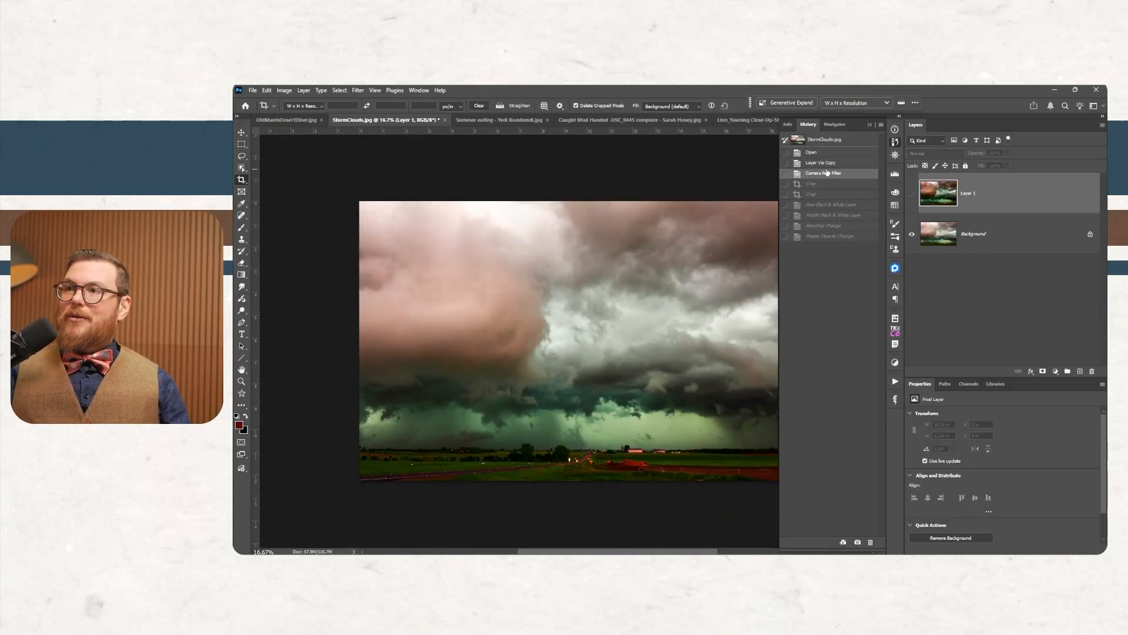
{"action": "left_click", "coordinate": [824, 184]}
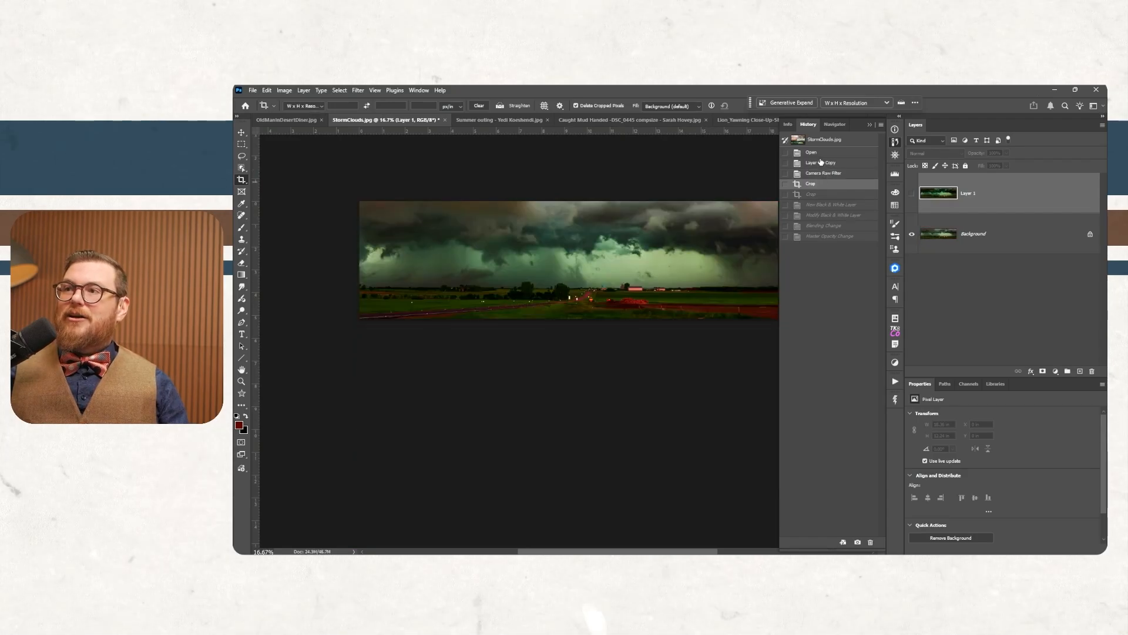
{"action": "left_click", "coordinate": [826, 193]}
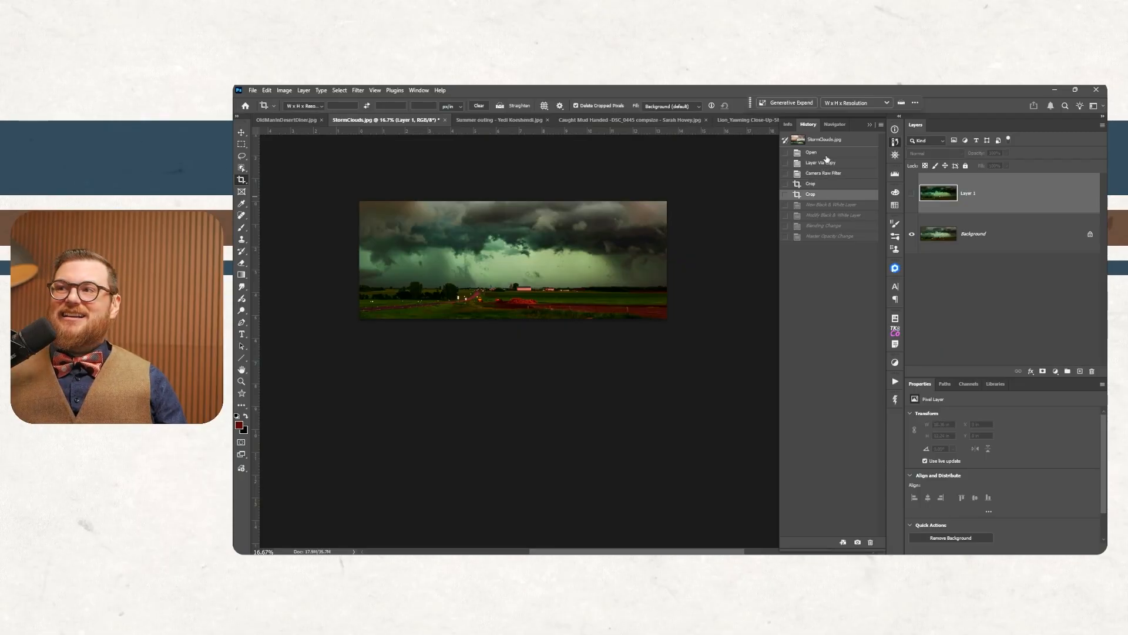
{"action": "left_click", "coordinate": [838, 235]}
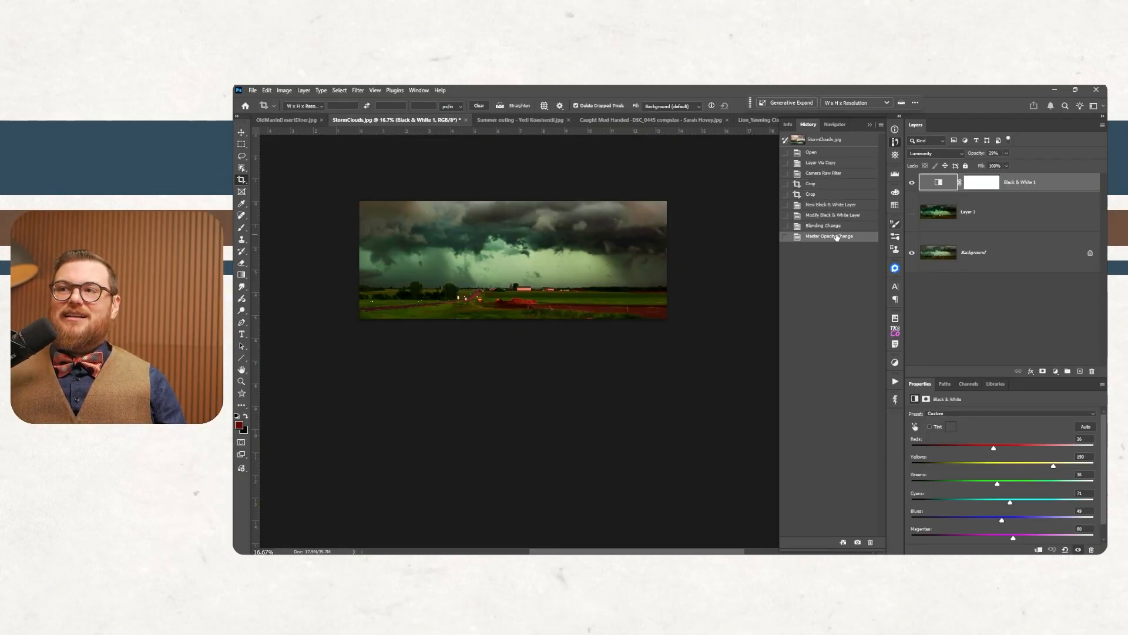
Compare the history states of the opacity, blending and Black & White changes with the cropped image, ending on the latest state
{"action": "left_click", "coordinate": [835, 226]}
{"action": "left_click", "coordinate": [838, 236]}
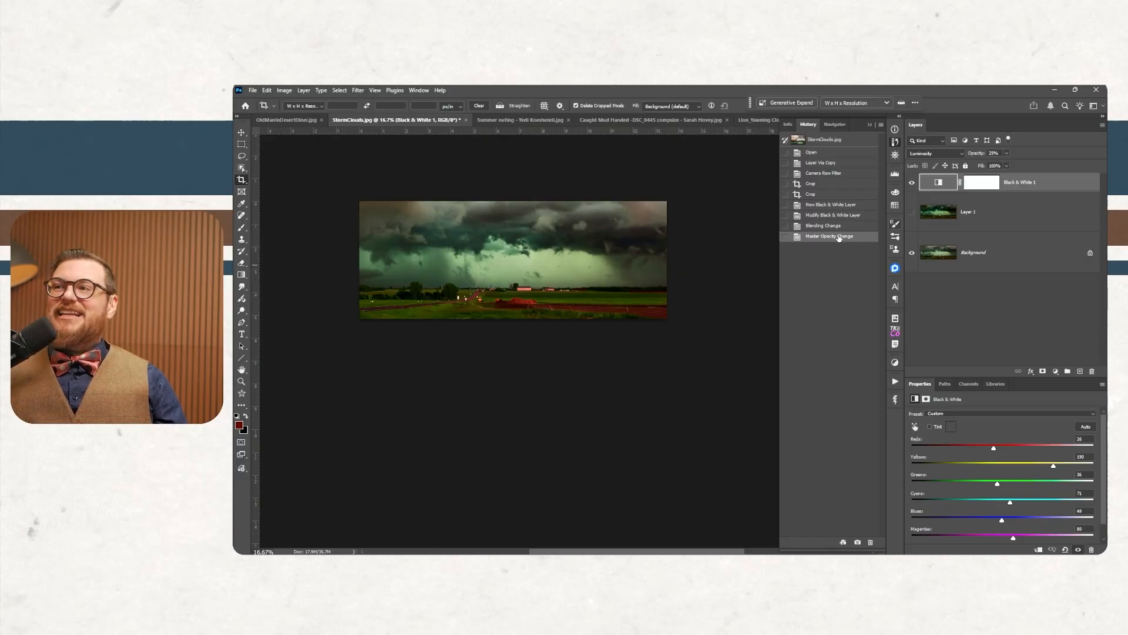
{"action": "left_click", "coordinate": [838, 225]}
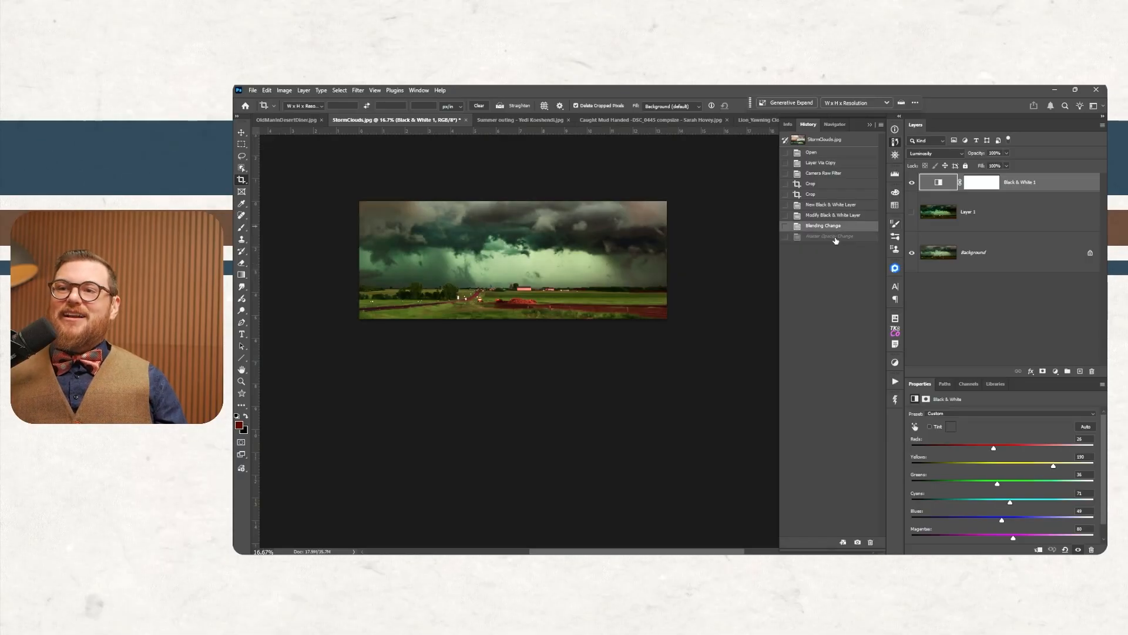
{"action": "left_click", "coordinate": [836, 237]}
{"action": "left_click", "coordinate": [835, 215]}
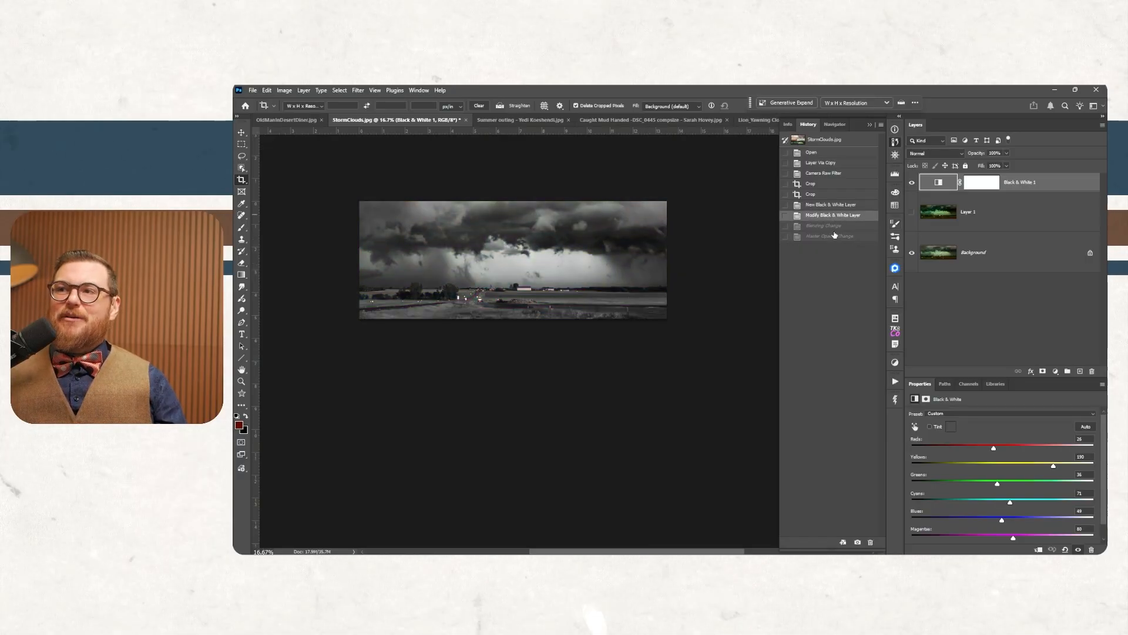
{"action": "left_click", "coordinate": [835, 205]}
{"action": "left_click", "coordinate": [834, 194]}
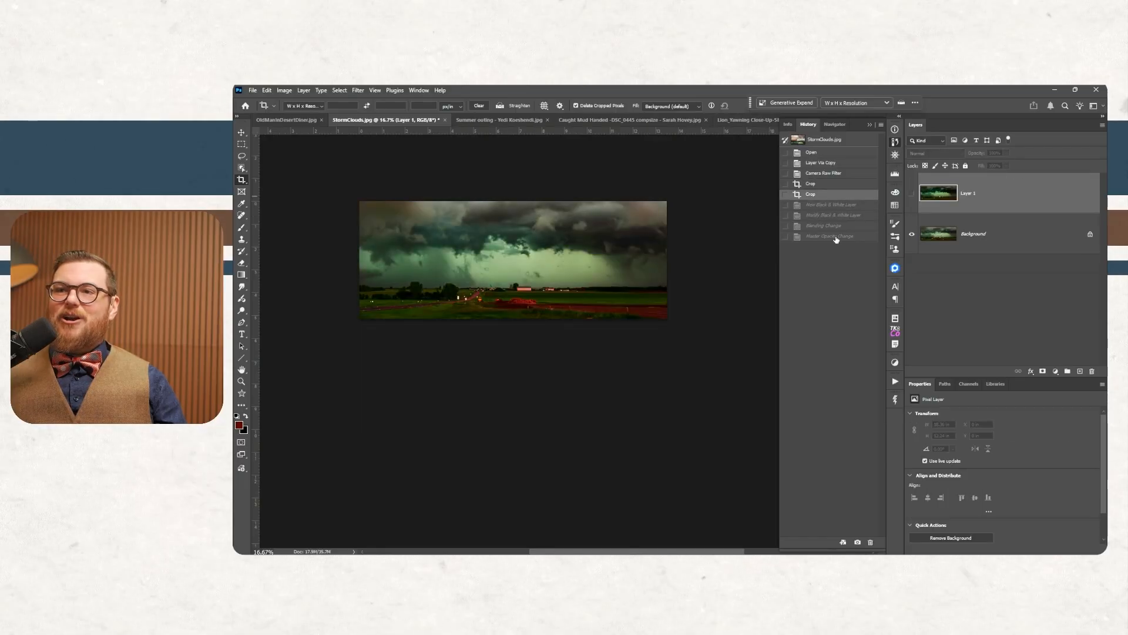
{"action": "left_click", "coordinate": [836, 237]}
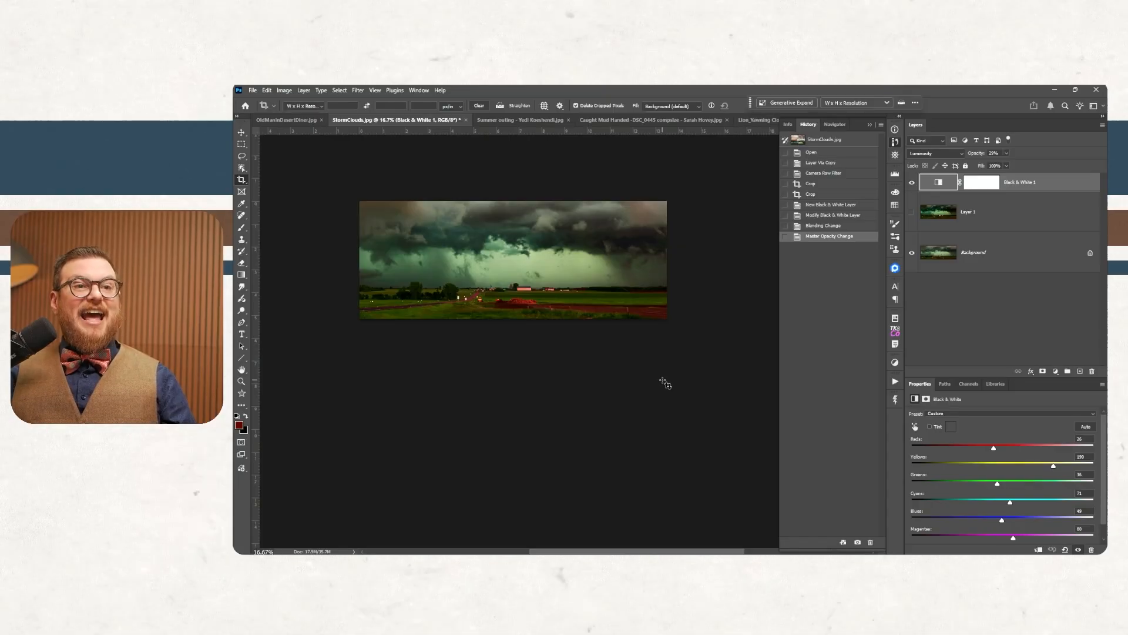
{"action": "scroll", "coordinate": [666, 384], "scroll_direction": "up", "scroll_amount": 2}
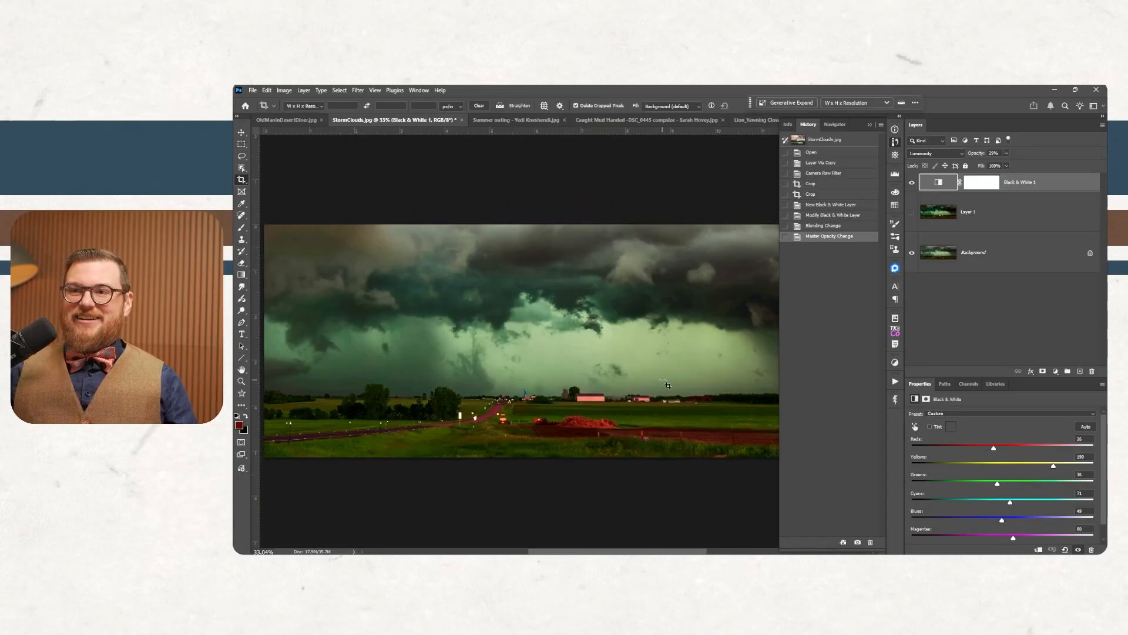
{"action": "left_click", "coordinate": [871, 126]}
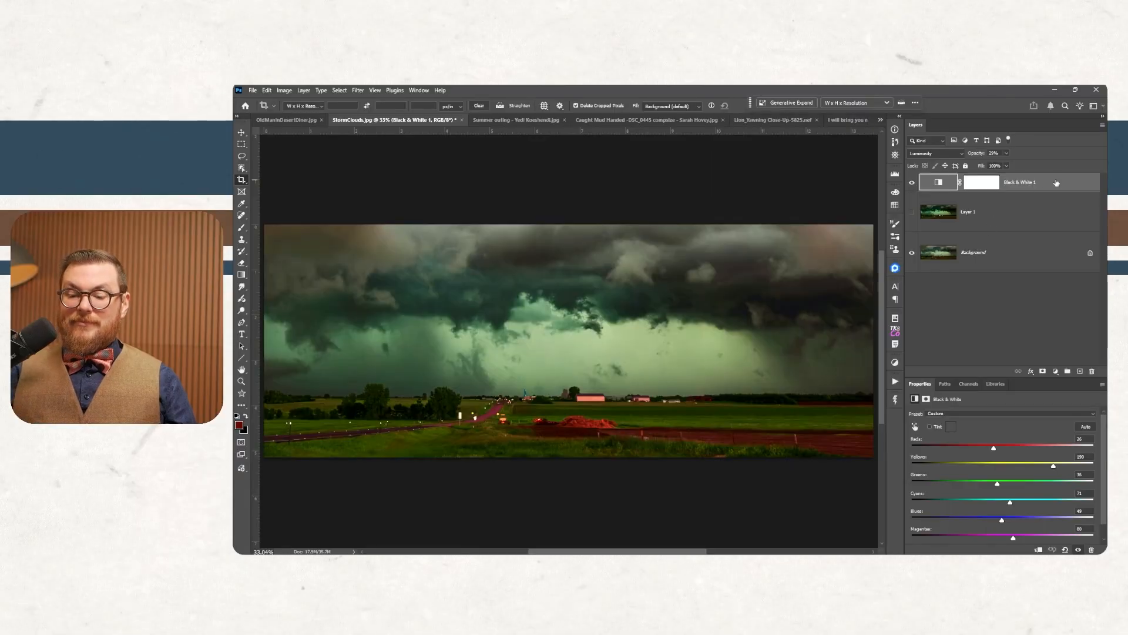
Add an empty layer above Black & White 1 and ready a much smaller Brush for marking up the photo
{"action": "key", "text": "ctrl+minus"}
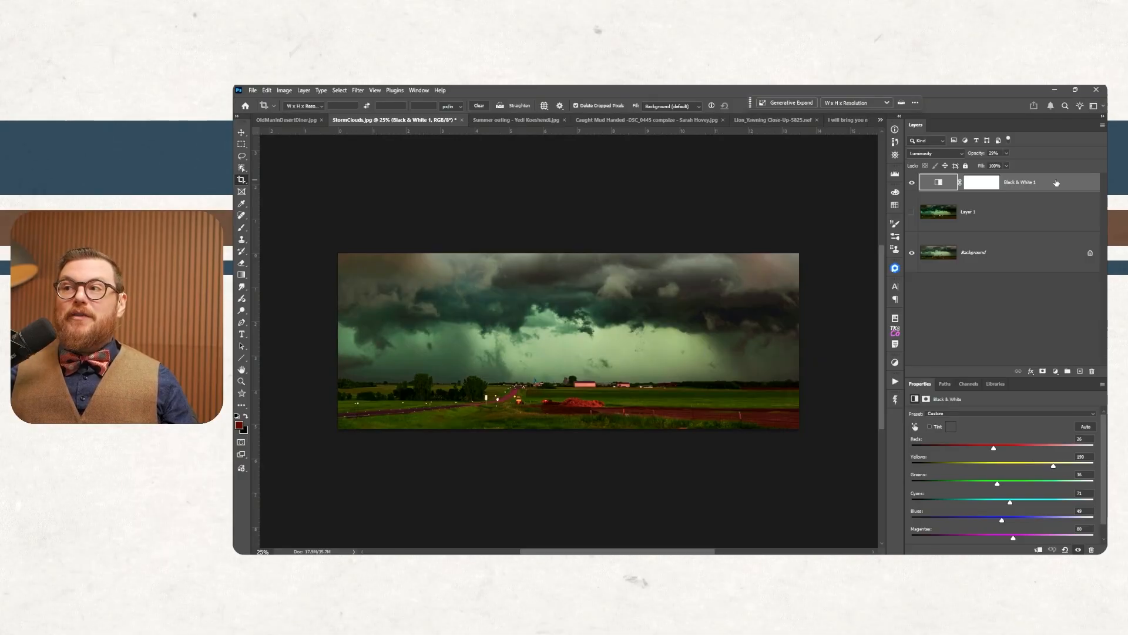
{"action": "left_click", "coordinate": [1081, 372]}
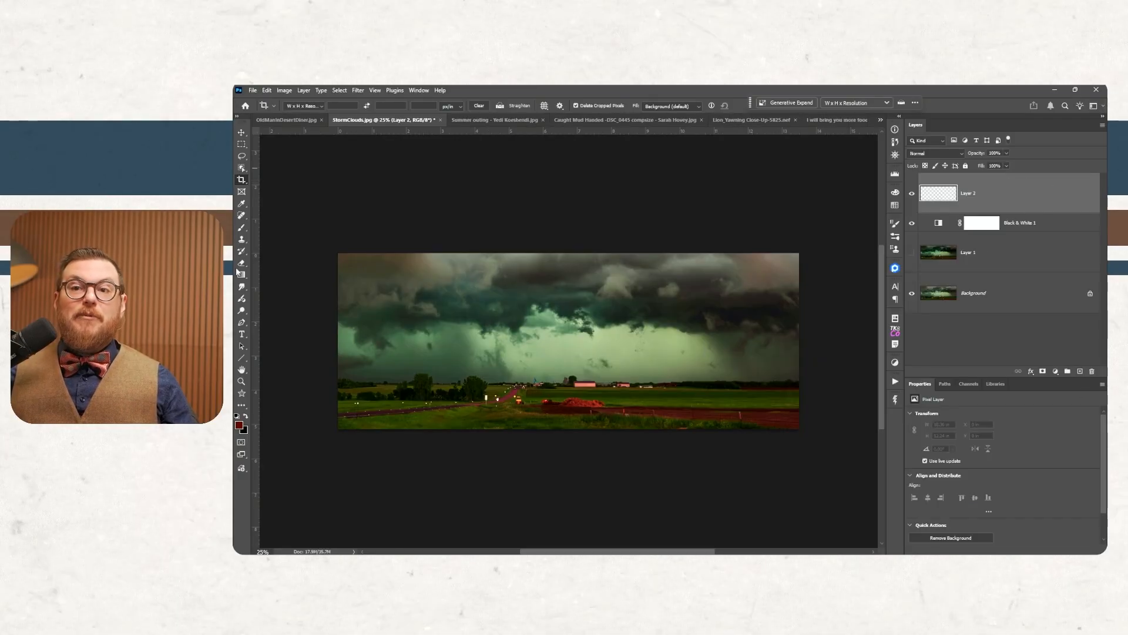
{"action": "left_click", "coordinate": [241, 228]}
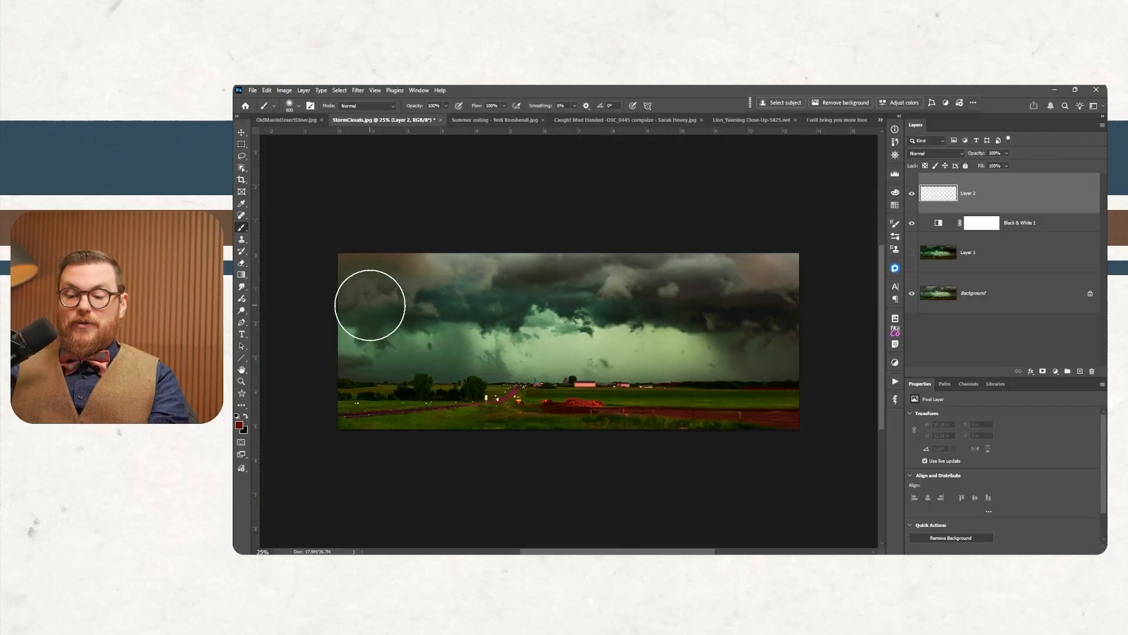
{"action": "key", "text": "bracketleft"}
{"action": "key", "text": "bracketleft"}
{"action": "key", "text": "bracketleft"}
{"action": "key", "text": "bracketleft"}
{"action": "key", "text": "bracketleft"}
{"action": "key", "text": "bracketleft"}
{"action": "key", "text": "bracketleft"}
{"action": "key", "text": "bracketleft"}
{"action": "key", "text": "bracketleft"}
{"action": "key", "text": "bracketleft"}
{"action": "key", "text": "bracketleft"}
{"action": "key", "text": "bracketleft"}
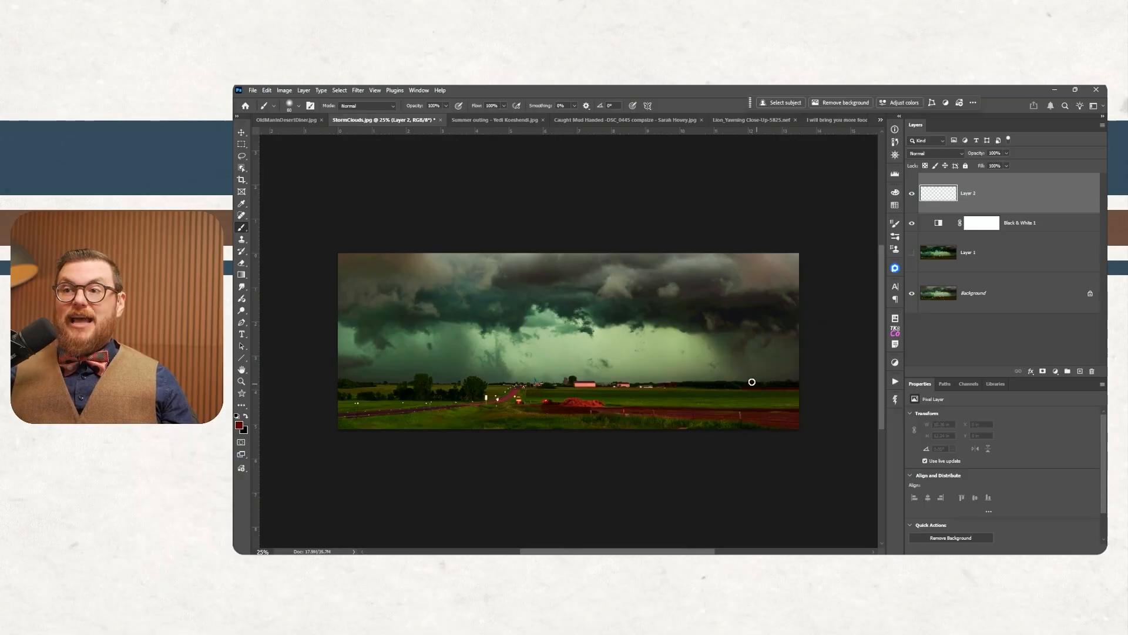
Try painting dark red diagonal strokes from the bright opening in the clouds down to the fields, and undo them
{"action": "left_click_drag", "start_coordinate": [648, 379], "coordinate": [635, 334]}
{"action": "key", "text": "ctrl+z"}
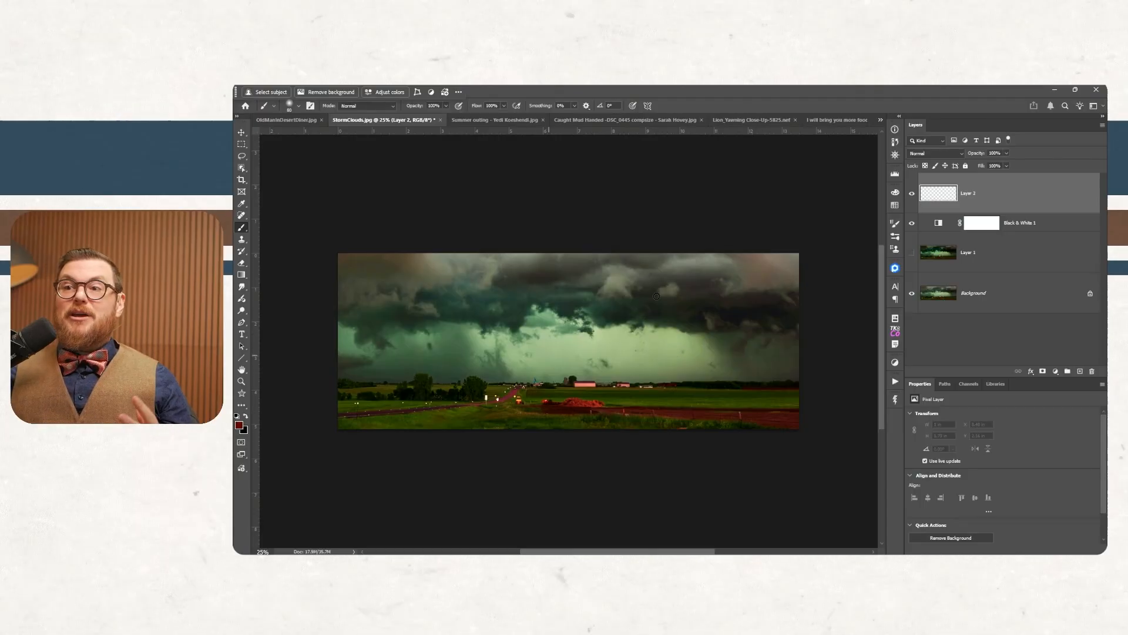
{"action": "mouse_move", "coordinate": [581, 329]}
{"action": "left_mouse_down"}
{"action": "mouse_move", "coordinate": [525, 387]}
{"action": "mouse_move", "coordinate": [596, 390]}
{"action": "mouse_move", "coordinate": [641, 377]}
{"action": "left_mouse_up"}
{"action": "left_click_drag", "start_coordinate": [645, 342], "coordinate": [722, 390]}
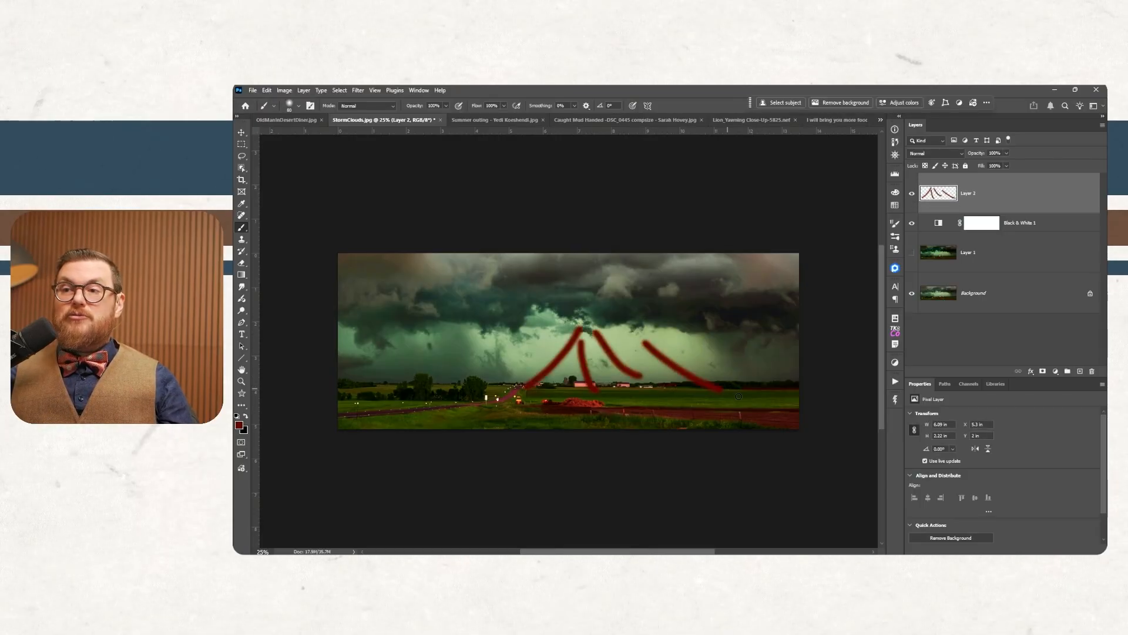
{"action": "key", "text": "ctrl+z"}
{"action": "key", "text": "ctrl+z"}
{"action": "key", "text": "ctrl+z"}
{"action": "key", "text": "ctrl+z"}
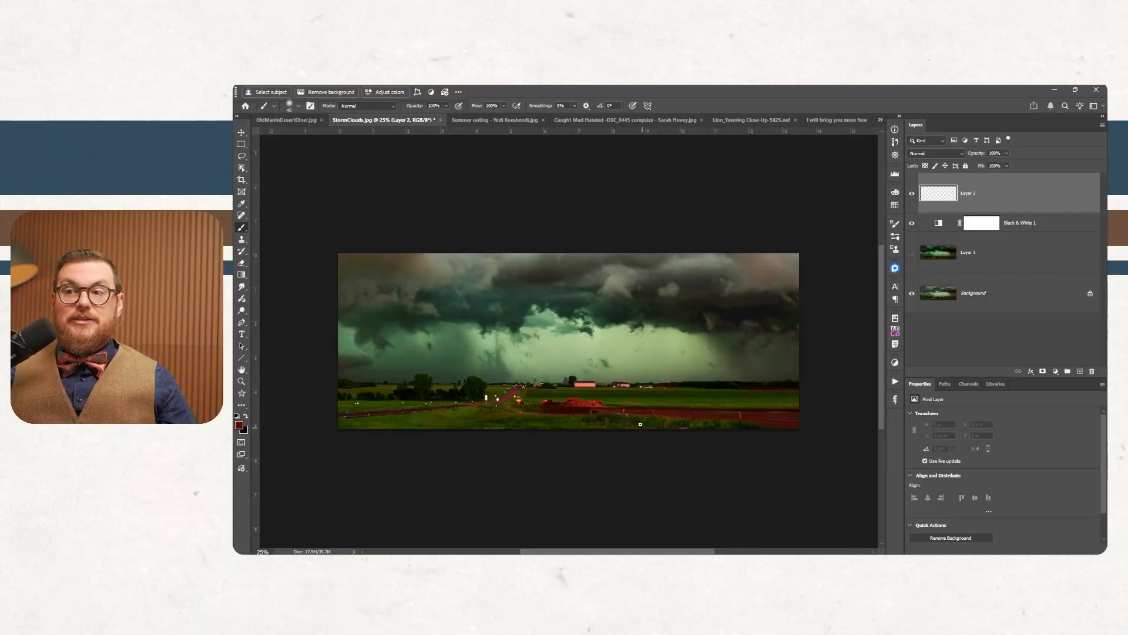
Paint a dark red loop around the road bend, red dirt mound and barn on the empty top layer
{"action": "left_click_drag", "start_coordinate": [581, 373], "coordinate": [530, 382]}
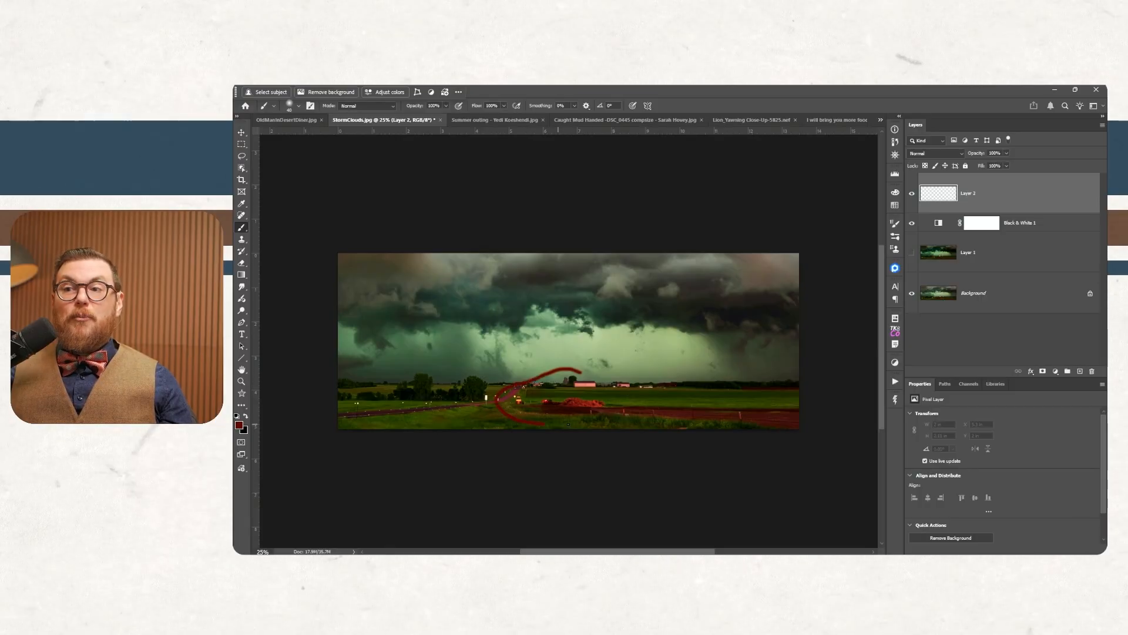
{"action": "left_click_drag", "start_coordinate": [620, 367], "coordinate": [579, 368]}
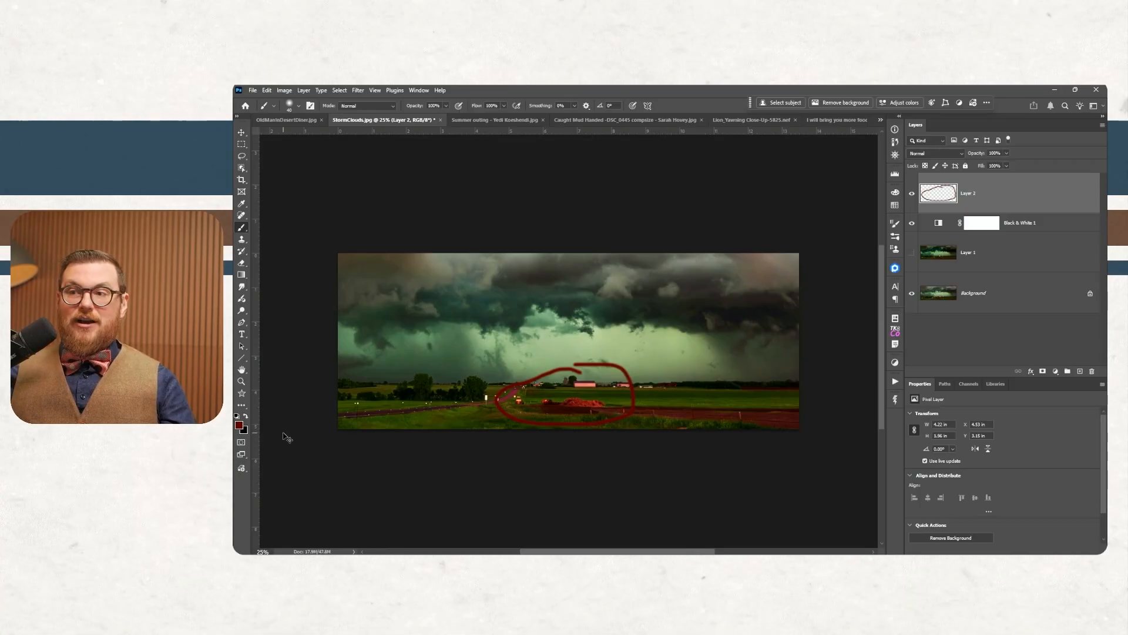
Undo the dark red loop on the top layer and fit the whole panoramic photo in view
{"action": "key", "text": "ctrl+z"}
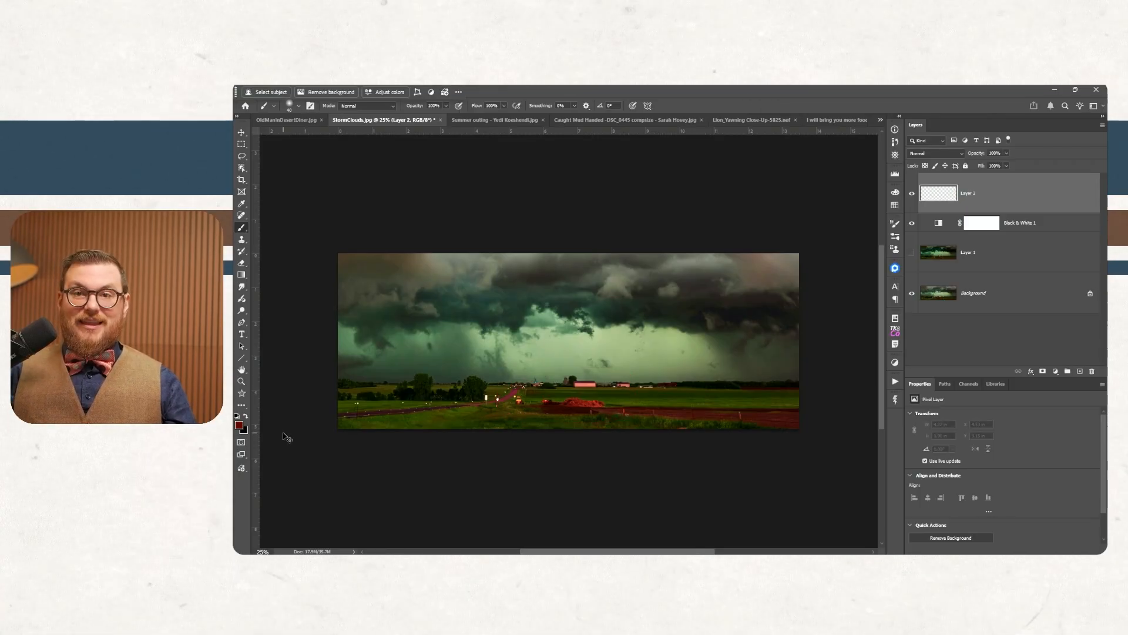
{"action": "key", "text": "ctrl+0"}
{"action": "key", "text": "ctrl+minus"}
{"action": "key", "text": "ctrl+minus"}
{"action": "key", "text": "ctrl+0"}
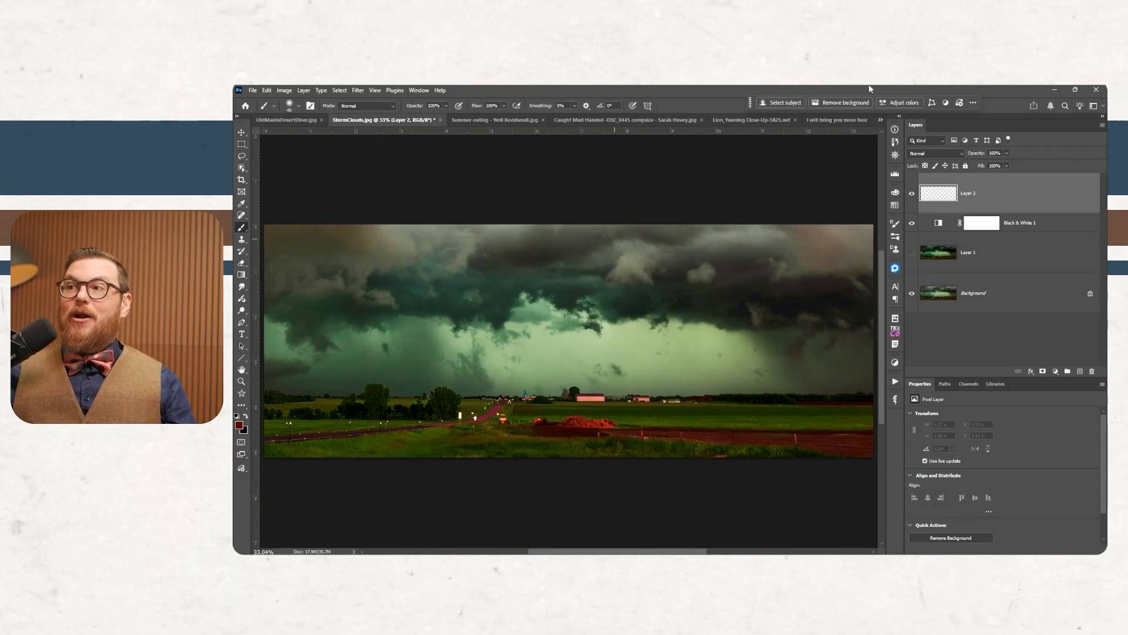
Return the document to its original StormClouds.jpg history snapshot and reapply the last Camera Raw Filter to the Background layer
{"action": "left_click", "coordinate": [895, 143]}
{"action": "left_click", "coordinate": [834, 140]}
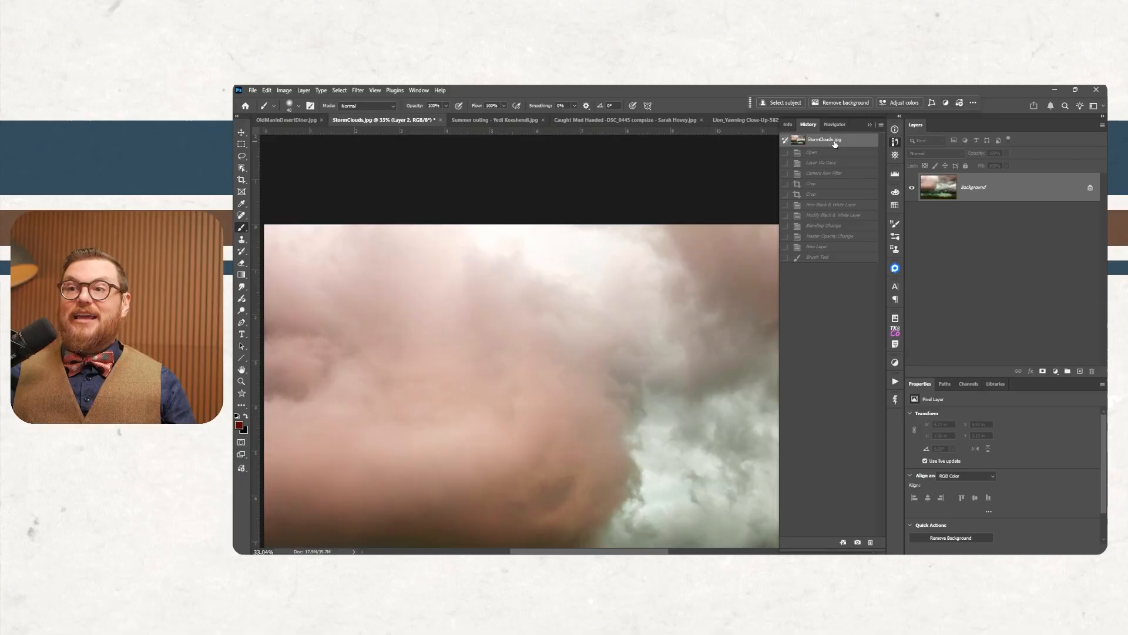
{"action": "key", "text": "ctrl+minus"}
{"action": "key", "text": "ctrl+minus"}
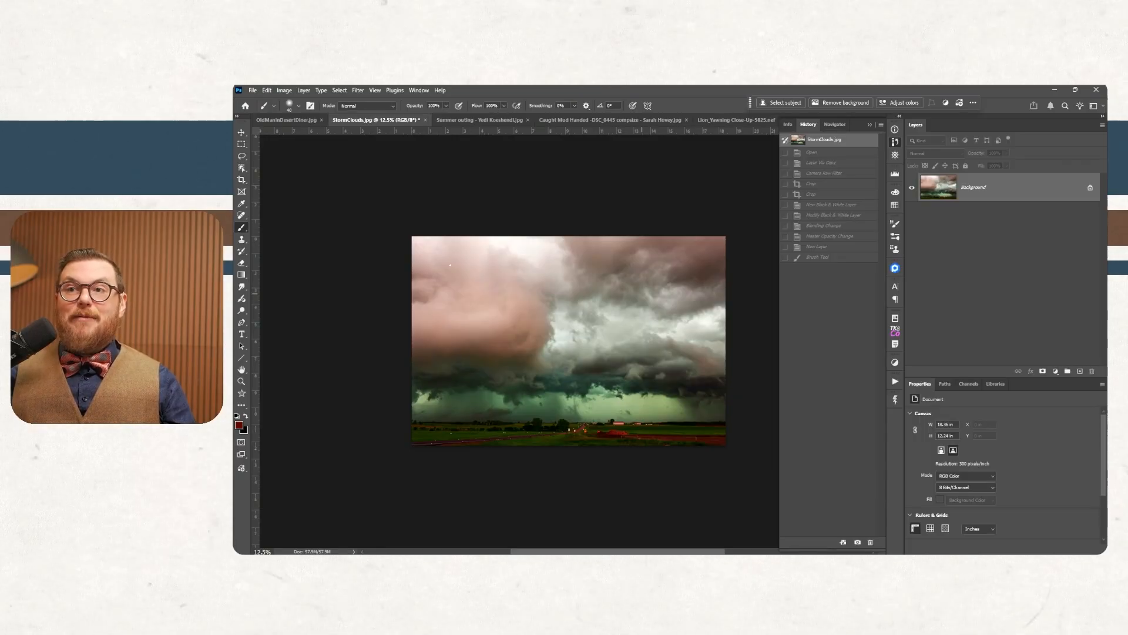
{"action": "left_click", "coordinate": [359, 90]}
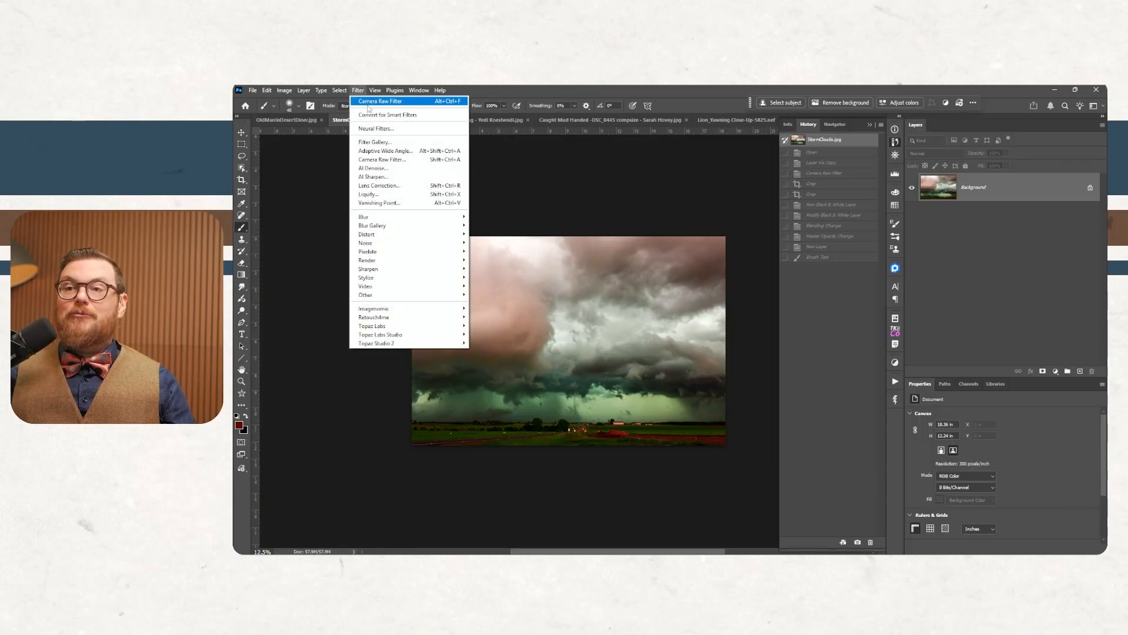
{"action": "key", "text": "Escape"}
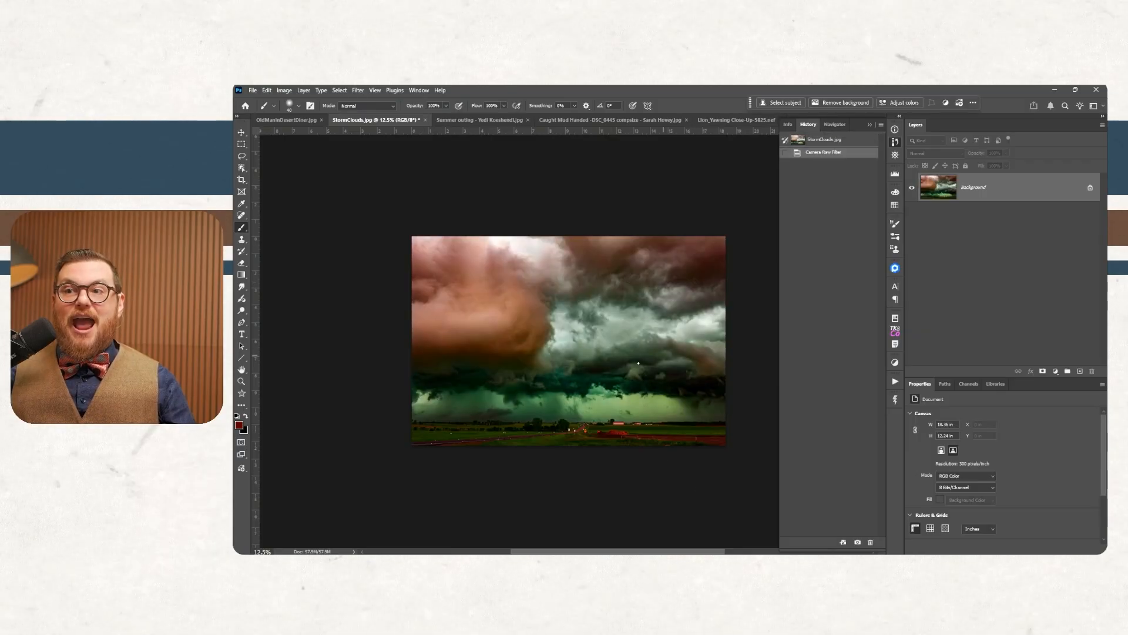
Try painting a dark red loop around the dark clouds above the horizon and a short stroke over the fields, and undo both
{"action": "mouse_move", "coordinate": [509, 410]}
{"action": "left_mouse_down"}
{"action": "mouse_move", "coordinate": [708, 388]}
{"action": "mouse_move", "coordinate": [470, 339]}
{"action": "left_mouse_up"}
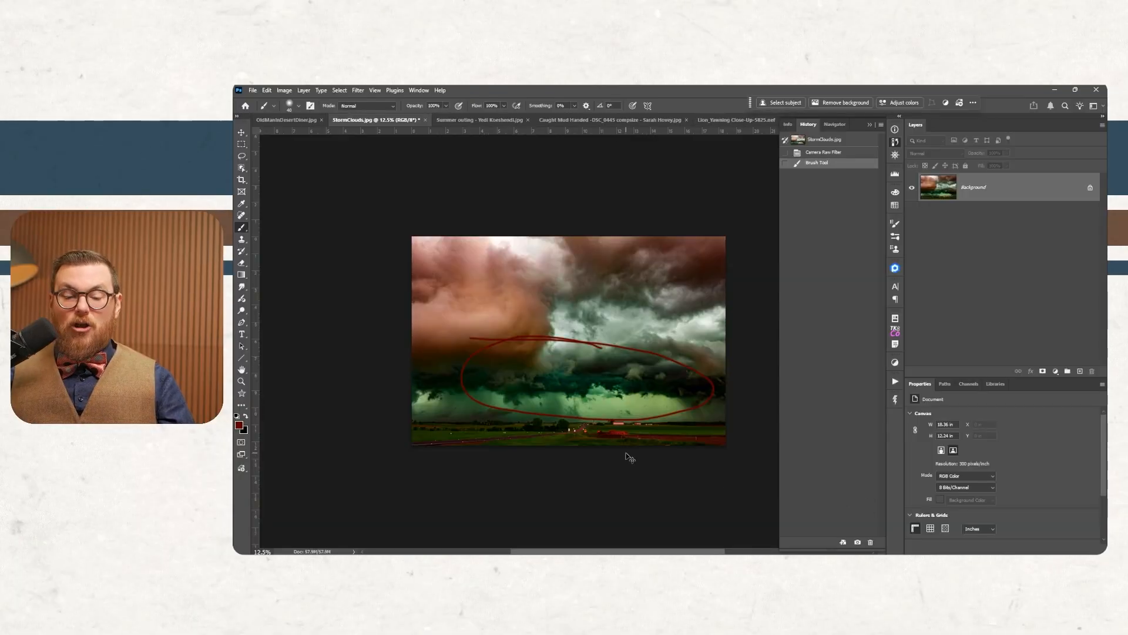
{"action": "key", "text": "ctrl+z"}
{"action": "mouse_move", "coordinate": [609, 413]}
{"action": "left_mouse_down"}
{"action": "mouse_move", "coordinate": [629, 437]}
{"action": "mouse_move", "coordinate": [609, 437]}
{"action": "left_mouse_up"}
{"action": "key", "text": "ctrl+z"}
{"action": "key", "text": "ctrl+z"}
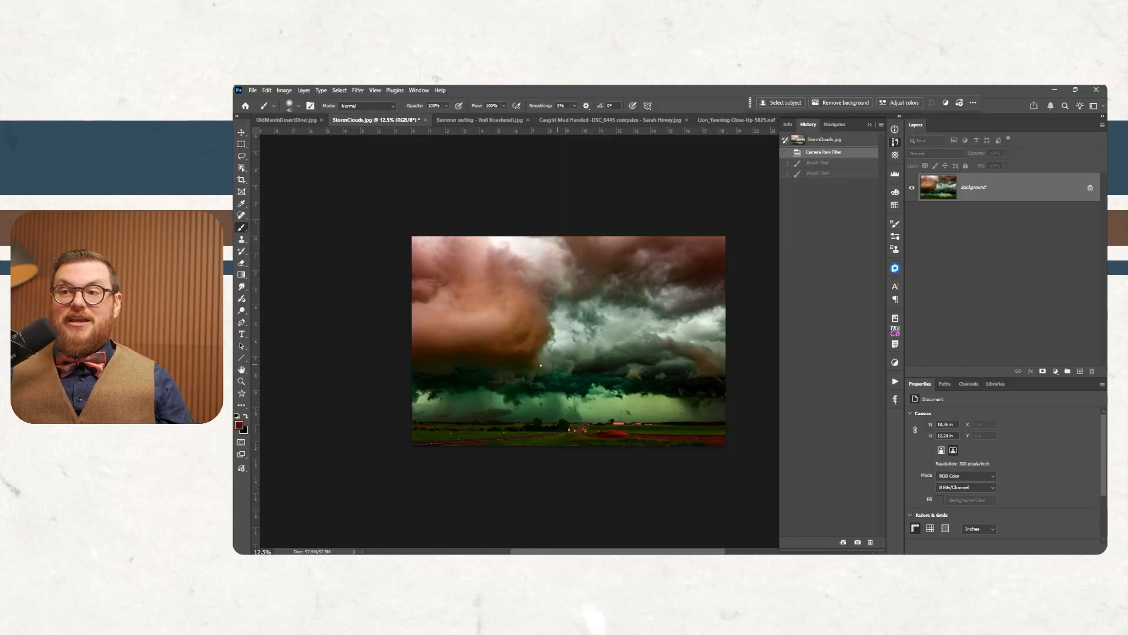
Try outlining the lower band of green sky and fields with dark red strokes as a panoramic frame, and undo it
{"action": "mouse_move", "coordinate": [471, 385]}
{"action": "left_mouse_down"}
{"action": "mouse_move", "coordinate": [480, 440]}
{"action": "mouse_move", "coordinate": [542, 450]}
{"action": "left_mouse_up"}
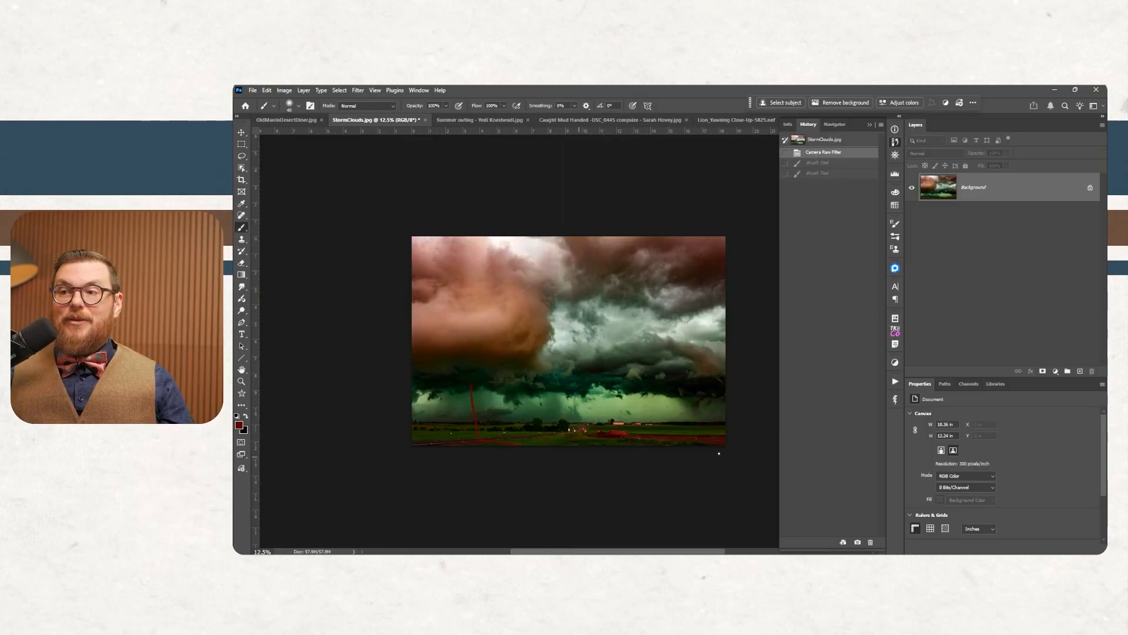
{"action": "mouse_move", "coordinate": [719, 453]}
{"action": "left_mouse_down"}
{"action": "mouse_move", "coordinate": [728, 414]}
{"action": "mouse_move", "coordinate": [717, 380]}
{"action": "mouse_move", "coordinate": [482, 375]}
{"action": "left_mouse_up"}
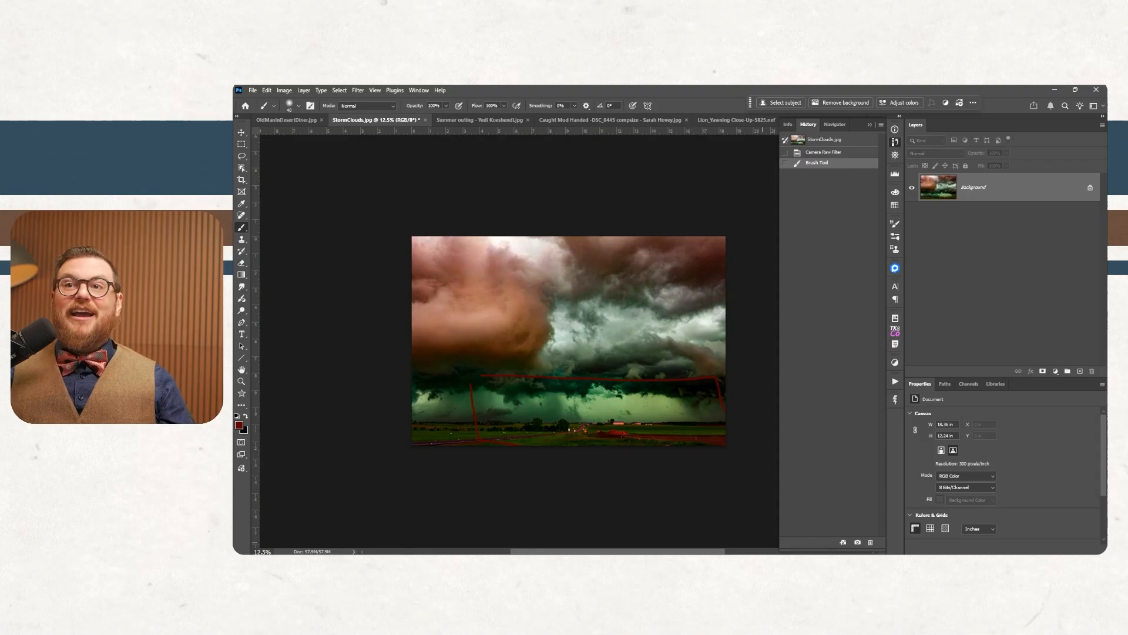
{"action": "key", "text": "ctrl+z"}
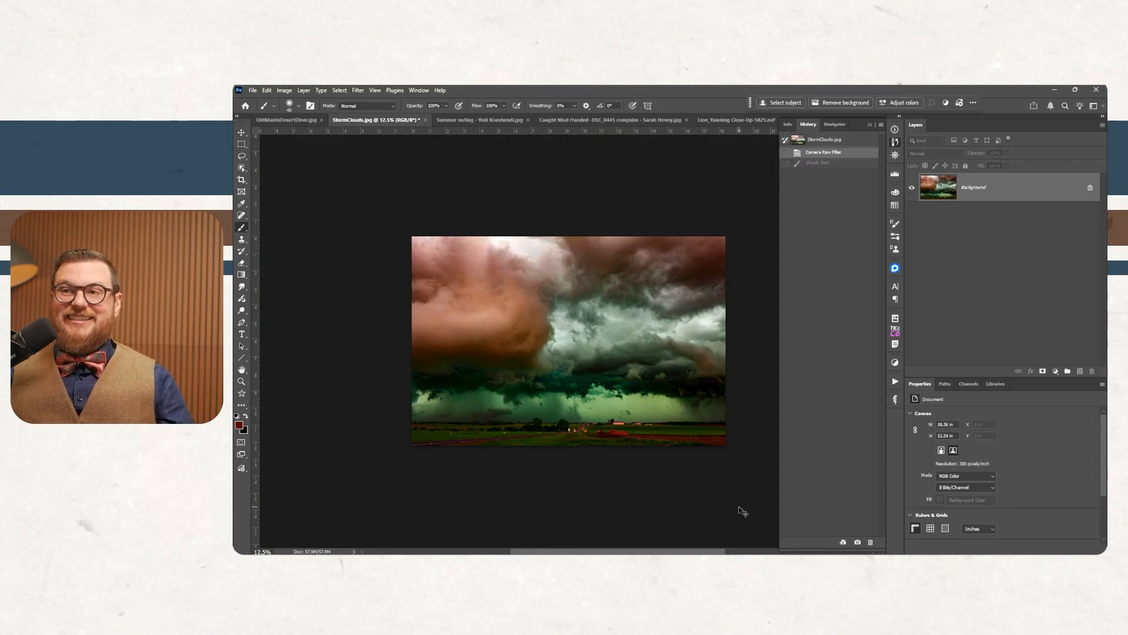